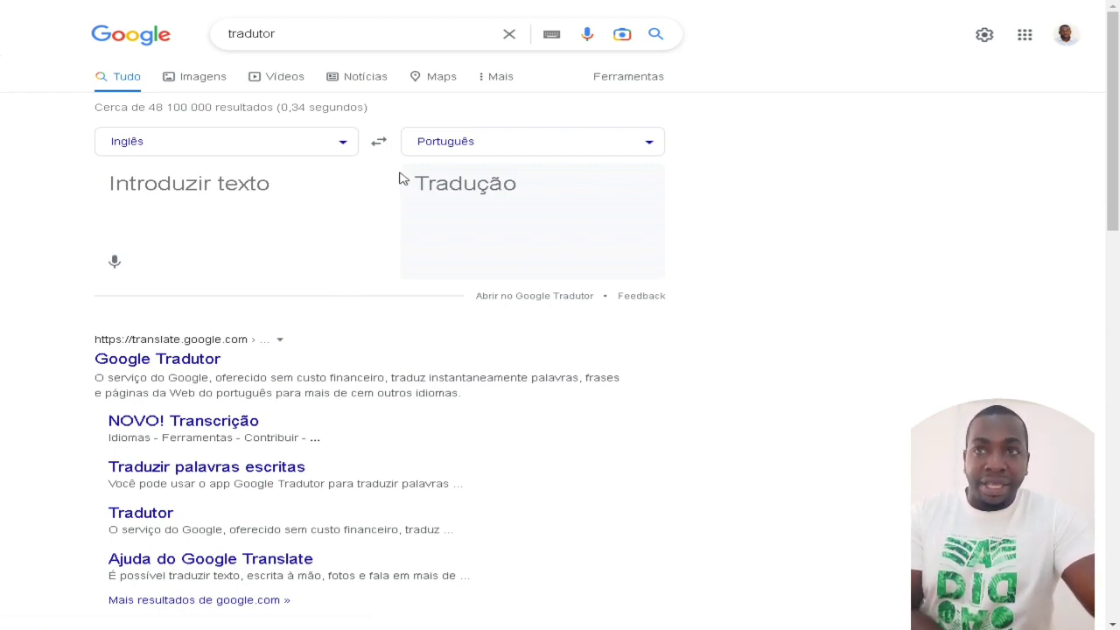
Step: Enter 'I love you' in Google's translation box to get the Portuguese 'Eu te amo'
left_click(297, 195)
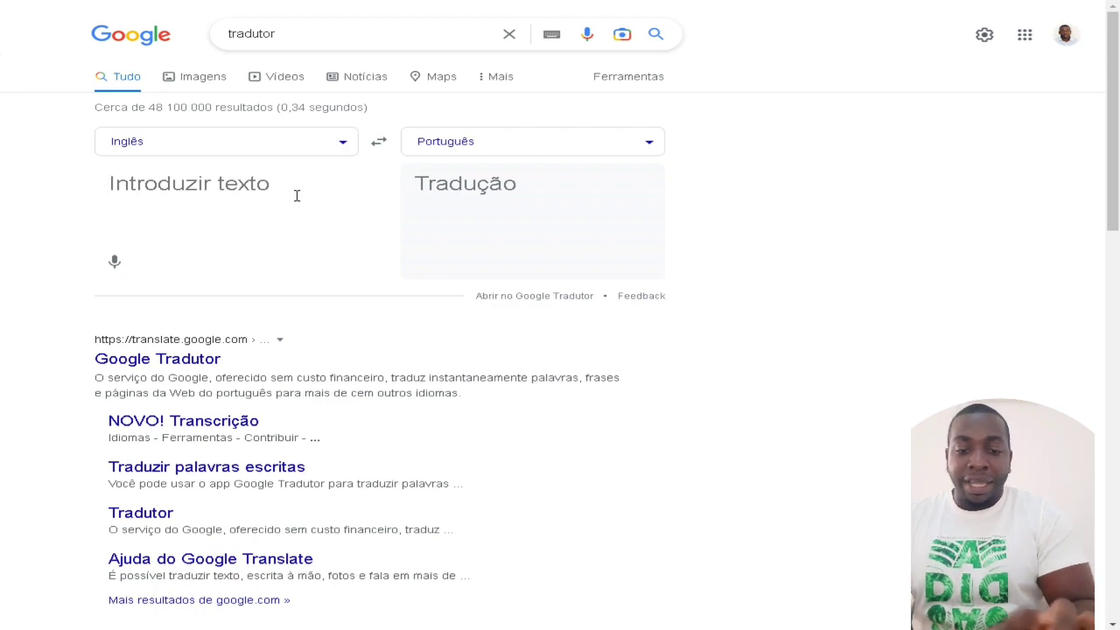
type("I love you")
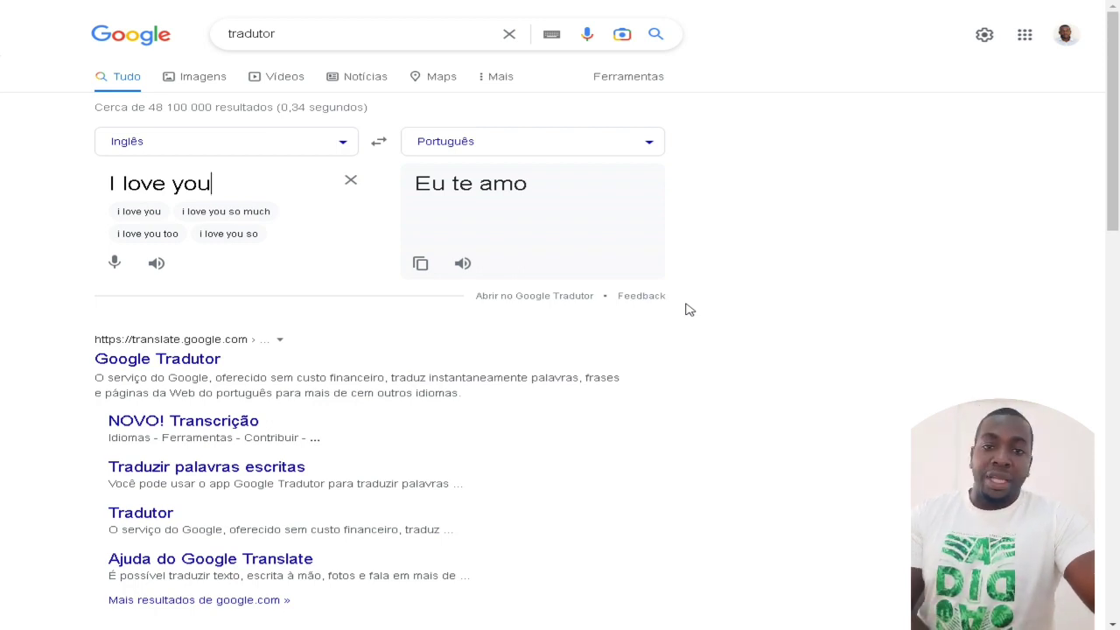
left_click(343, 142)
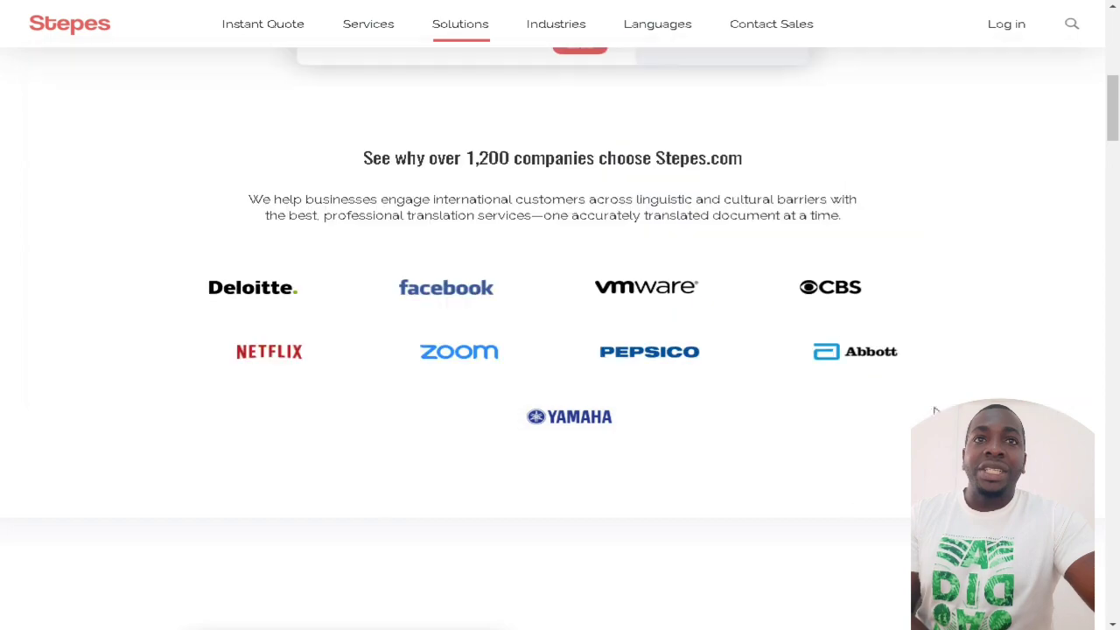
Step: Translate the Stepes homepage into Portuguese, dismiss the translate bar, and go to the client login
scroll(850, 470, "down", 15)
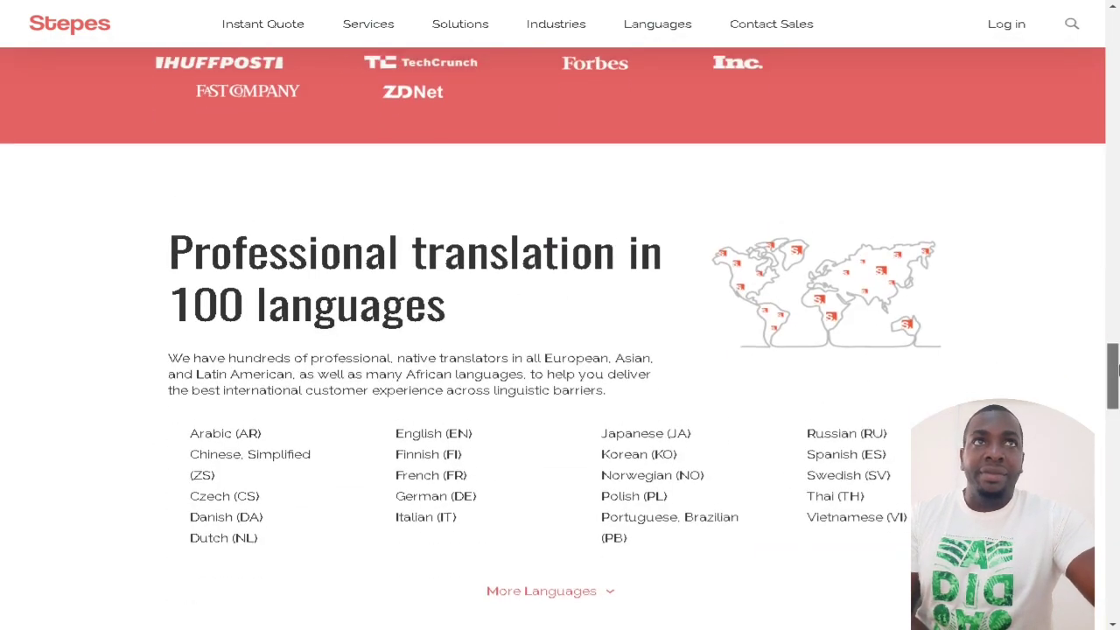
left_click_drag(1111, 372, 1114, 19)
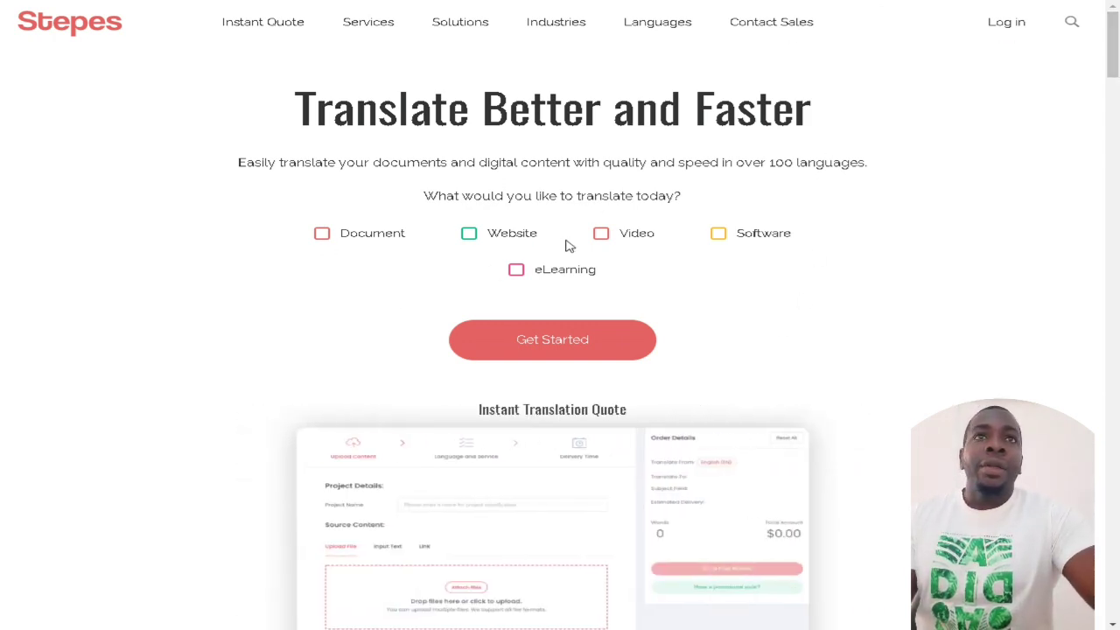
right_click(885, 132)
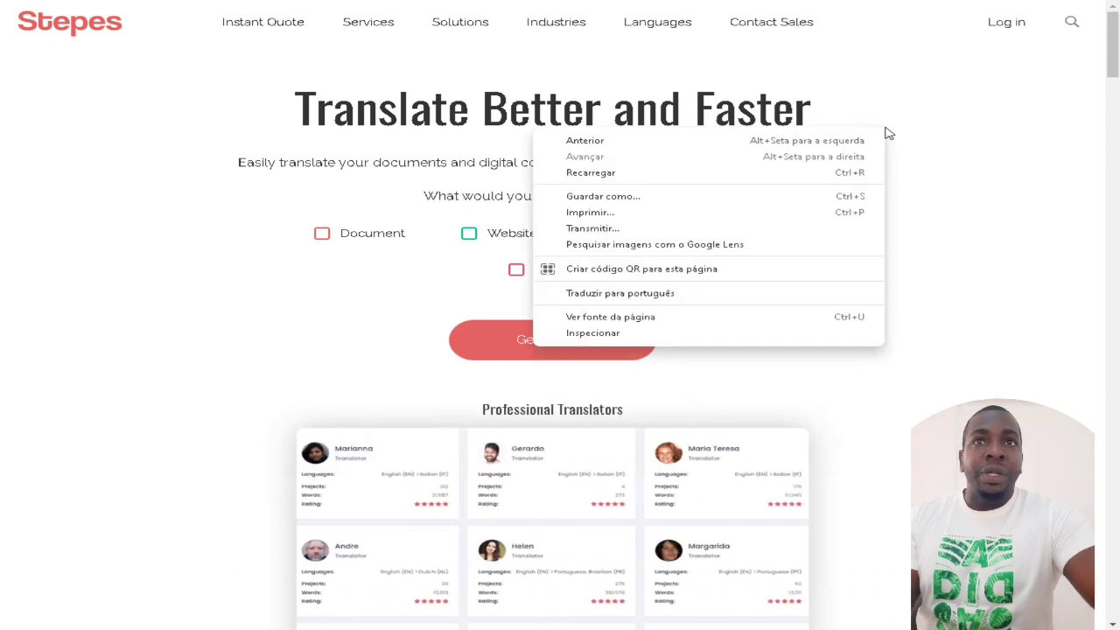
left_click(652, 294)
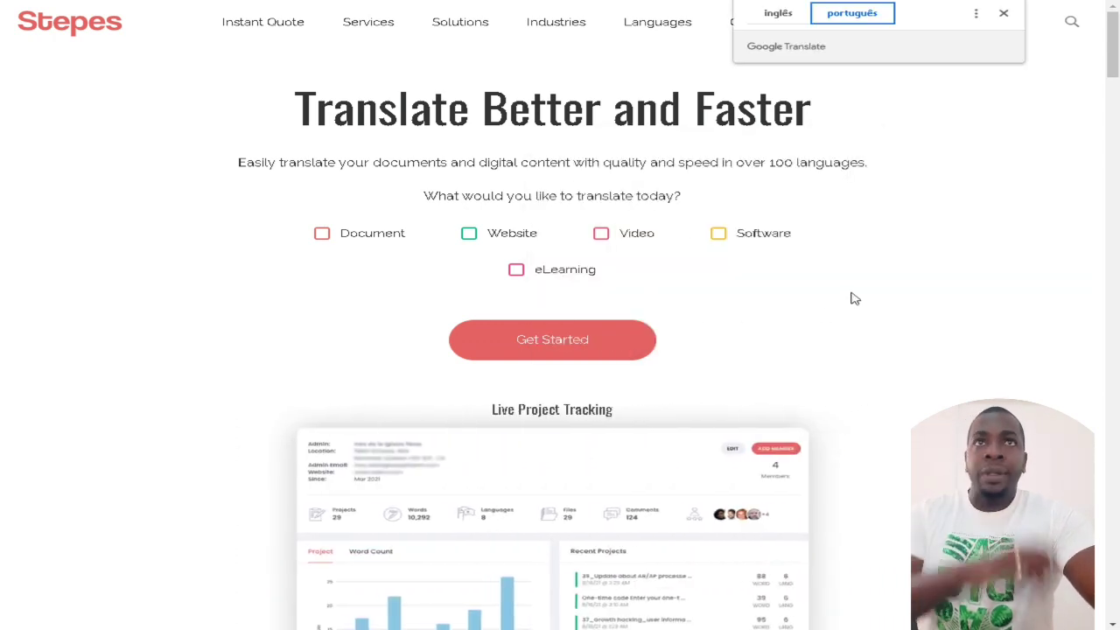
left_click(1002, 12)
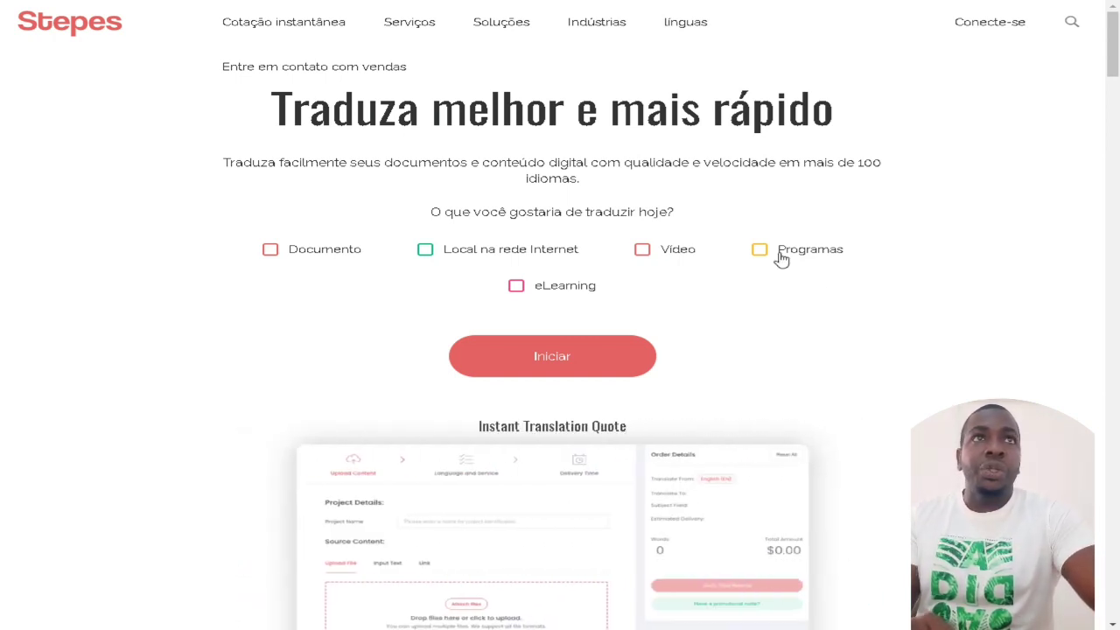
left_click(999, 30)
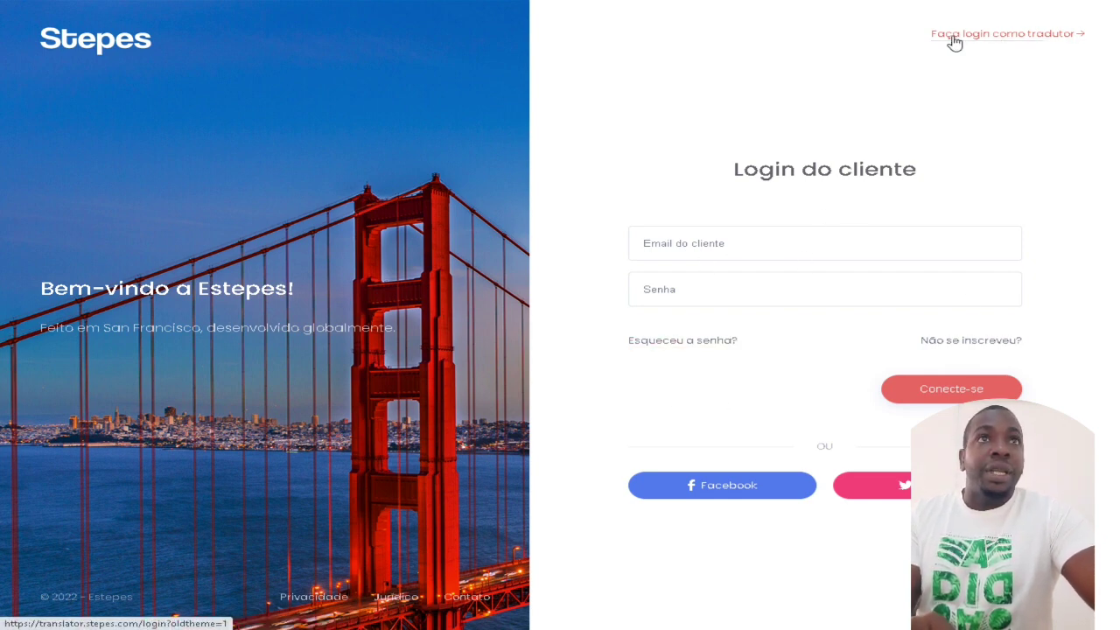
Step: Switch to the translator login and open the 'Não se inscreveu?' translator registration page
left_click(1030, 39)
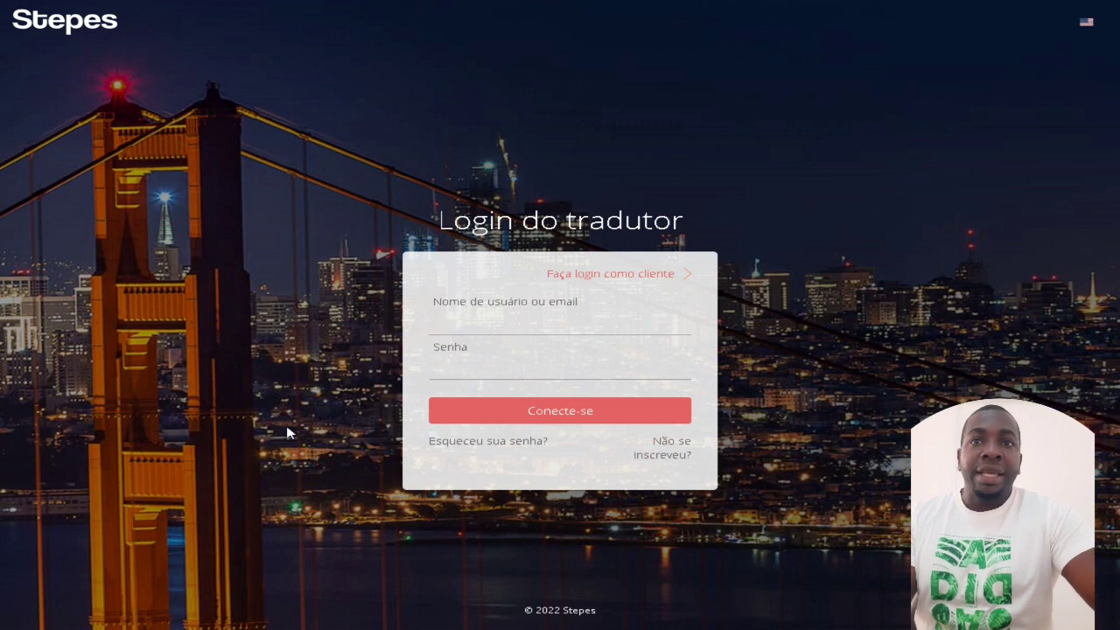
left_click(674, 459)
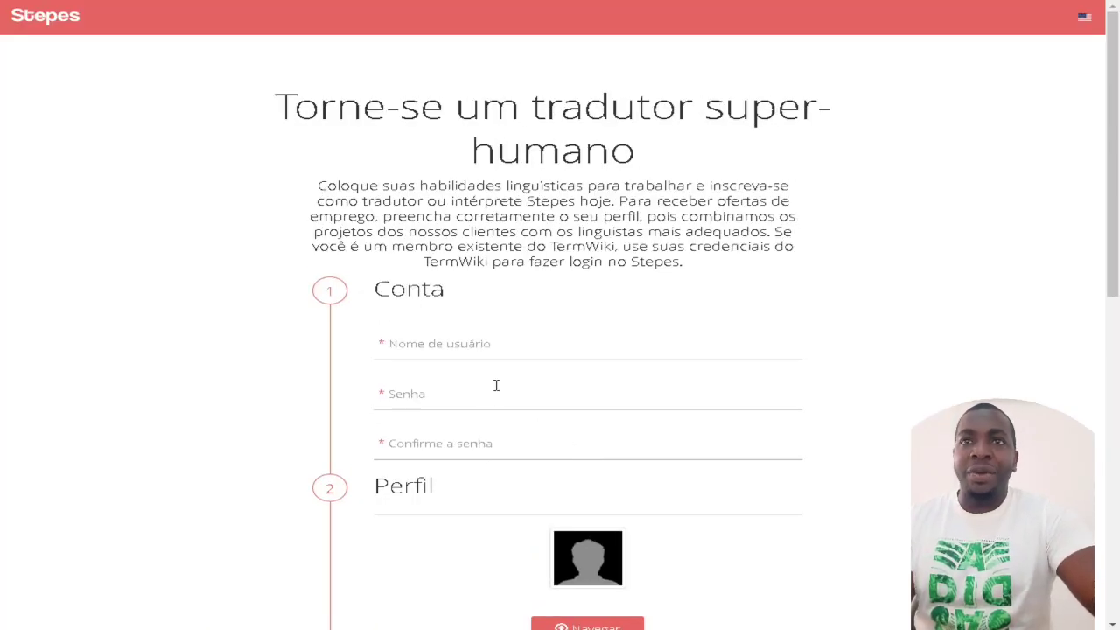
Step: Enter a username, then the password in both Senha and Confirme a senha
left_click(458, 343)
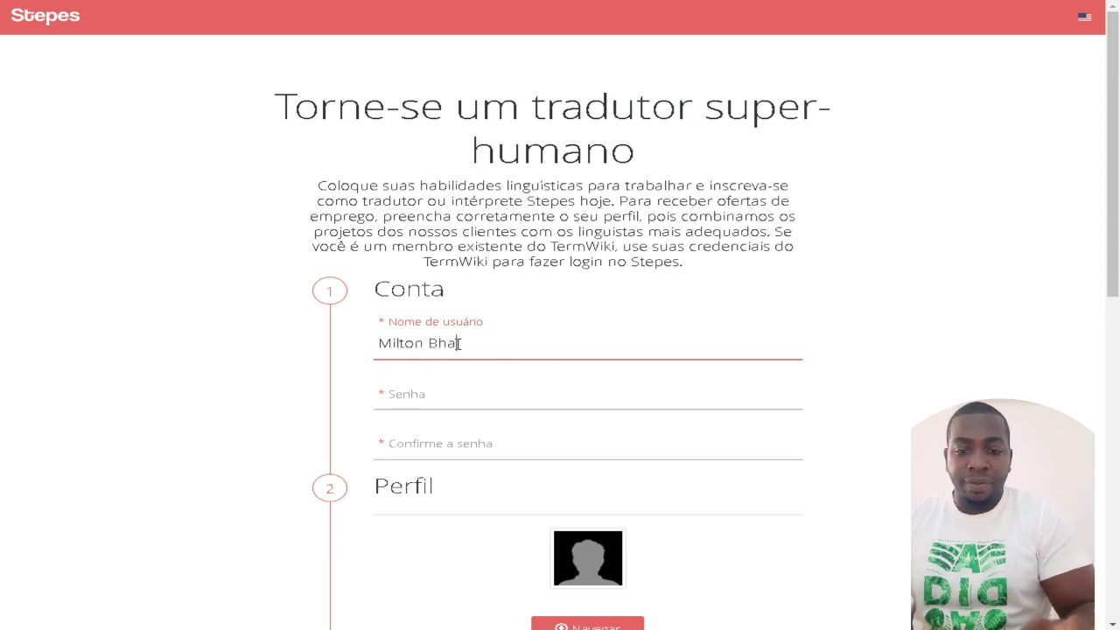
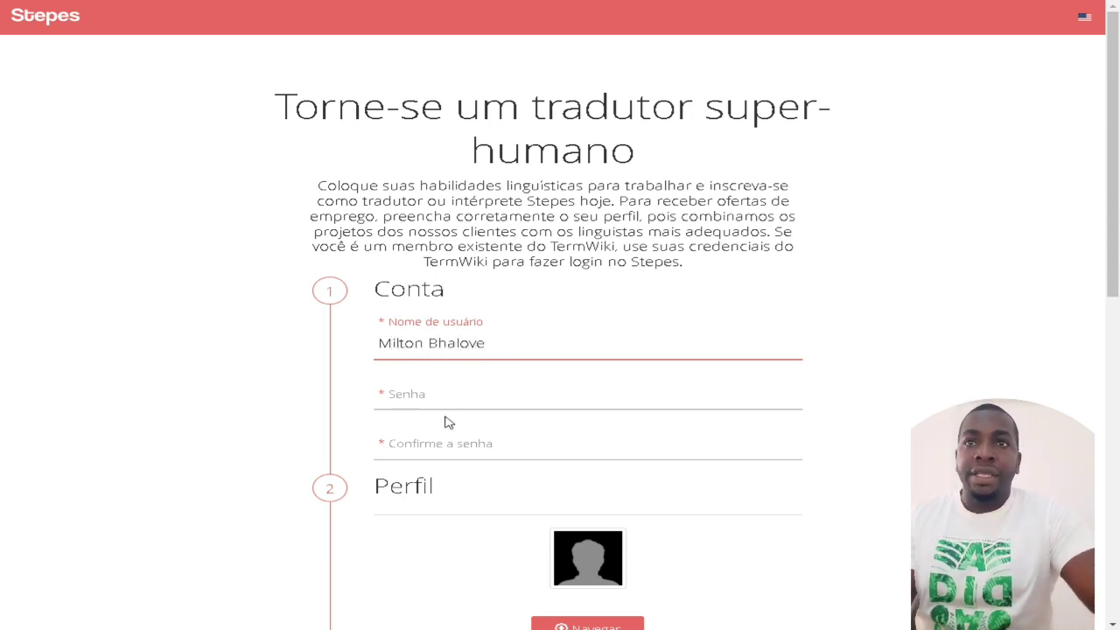
left_click(444, 398)
type("••••••••••")
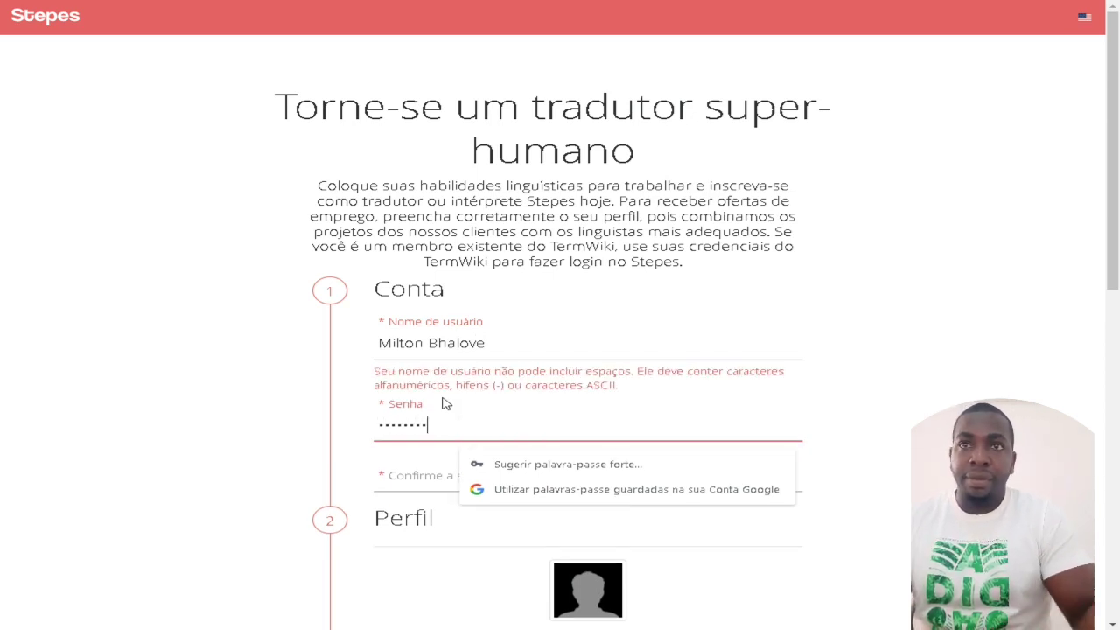
type("•")
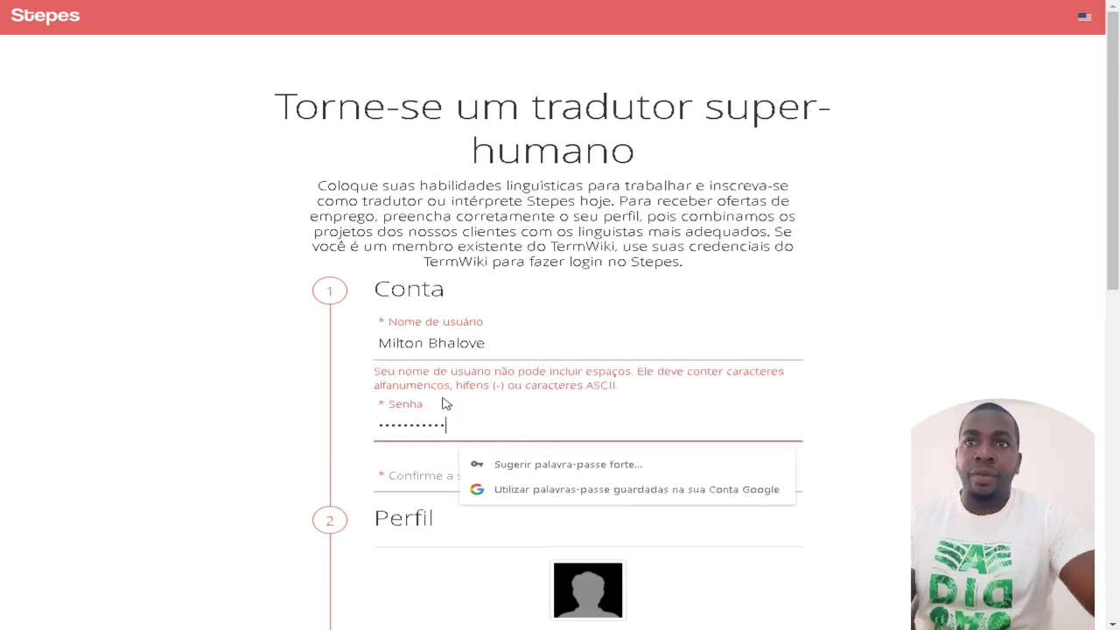
left_click(417, 480)
type("•••••••")
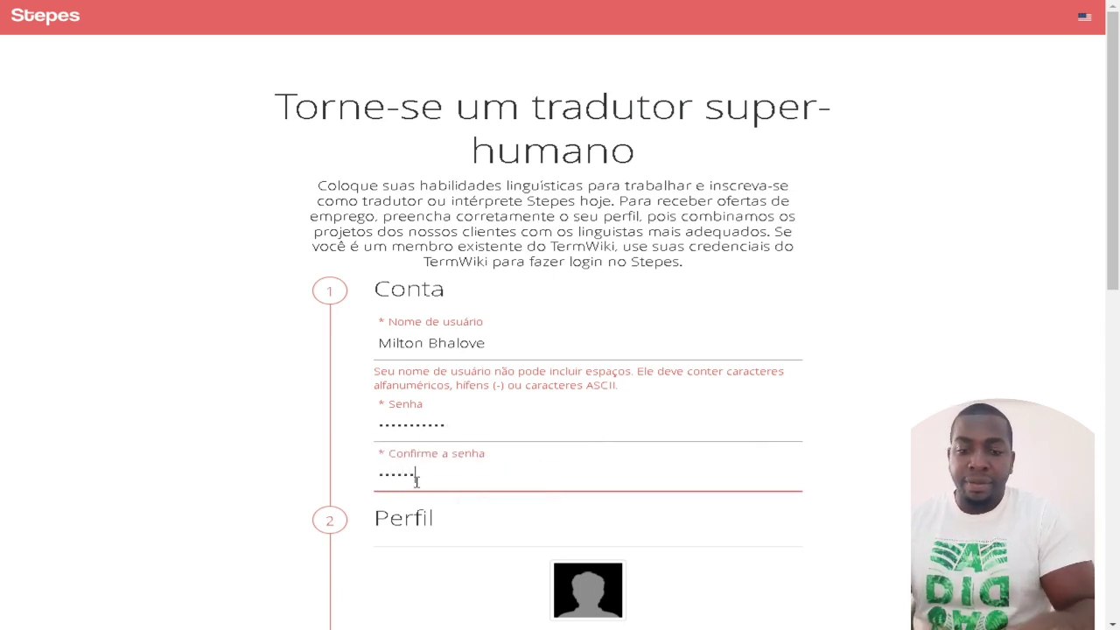
type("•••")
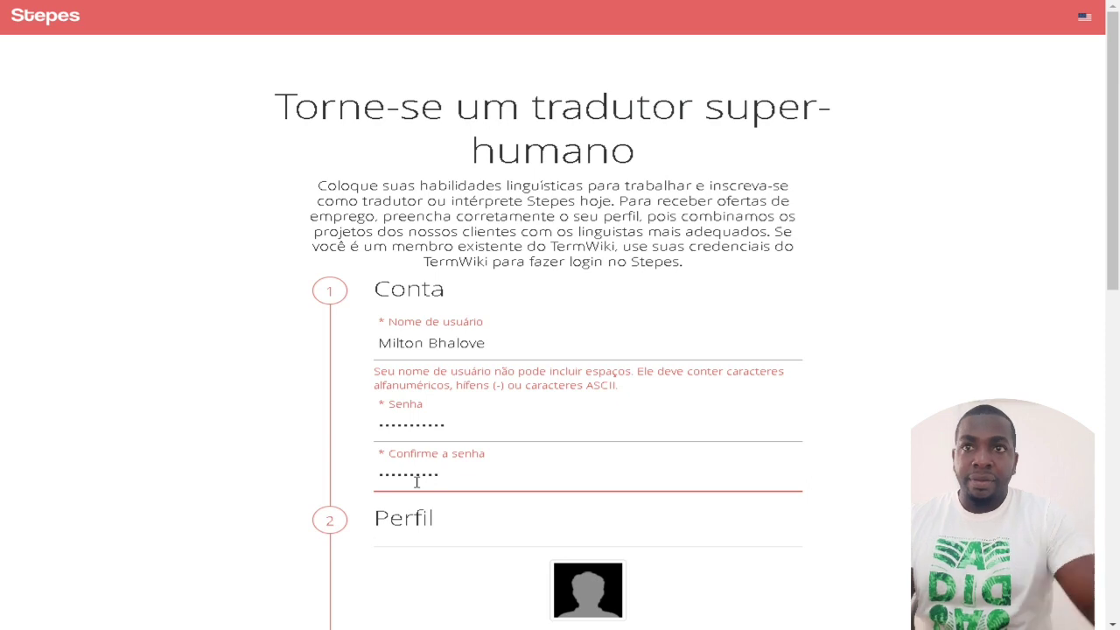
Step: Fill in the Nome and Sobrenome fields with the first name and surname
scroll(403, 486, "down", 2)
scroll(525, 442, "down", 1)
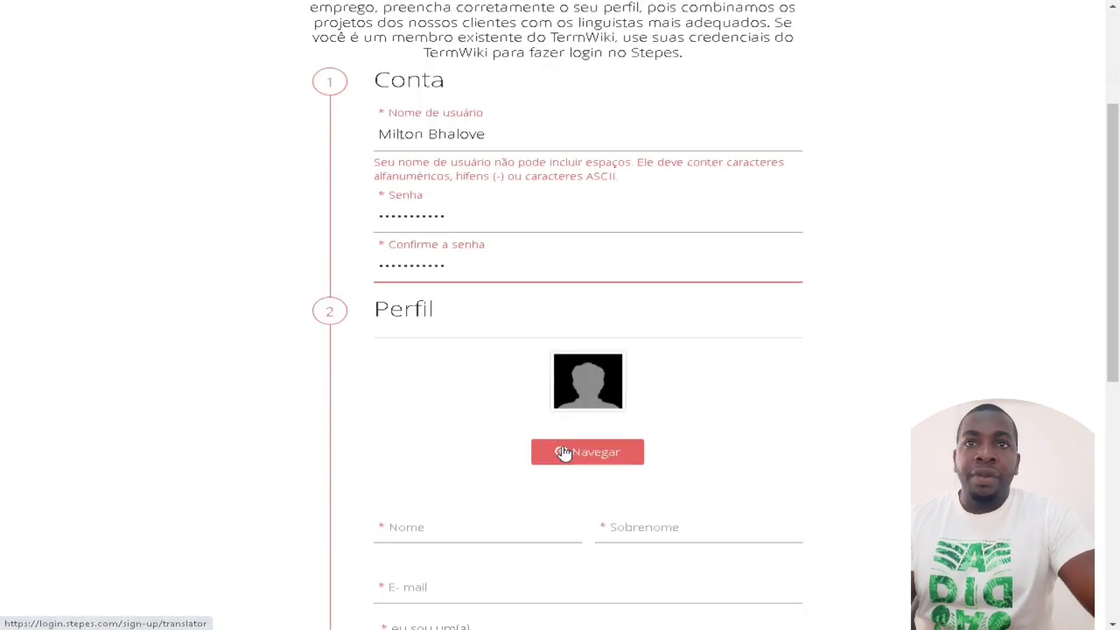
scroll(574, 418, "down", 1)
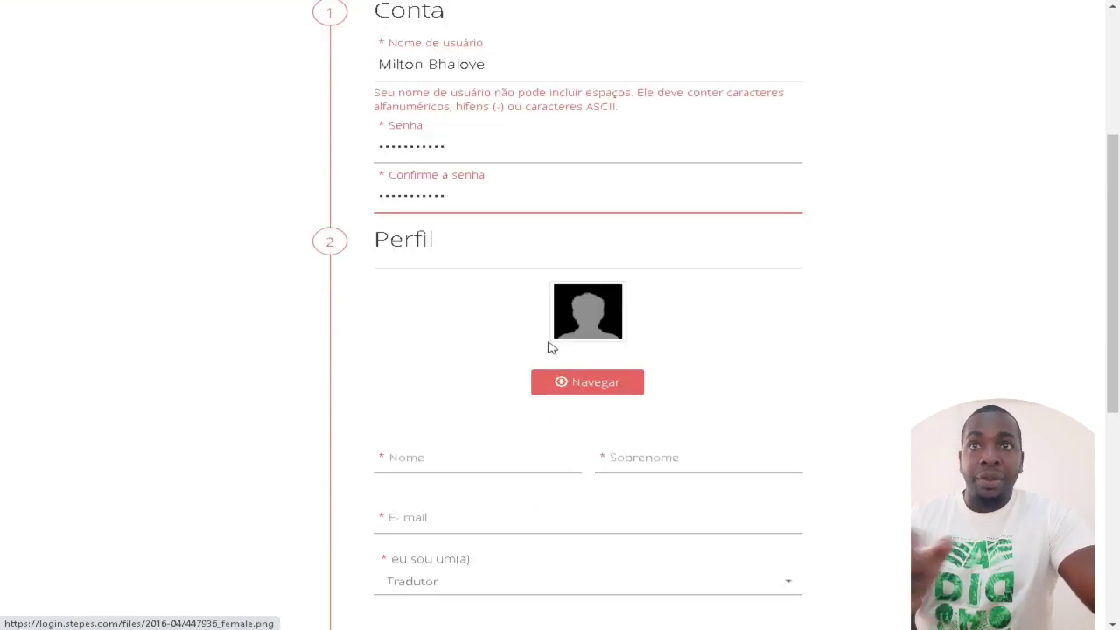
left_click(429, 461)
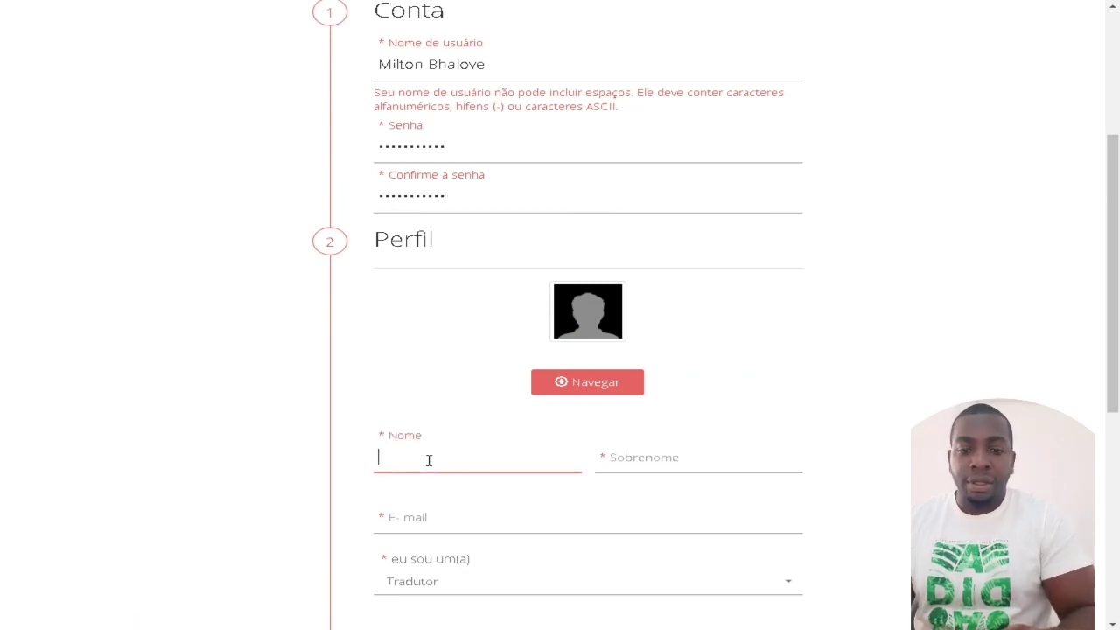
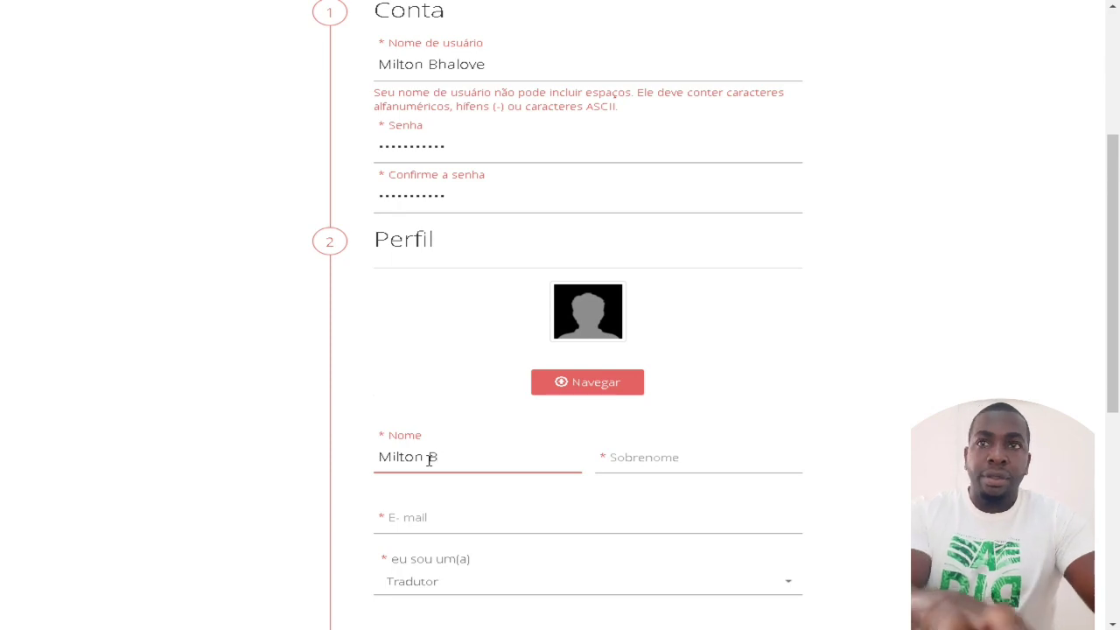
left_click(638, 458)
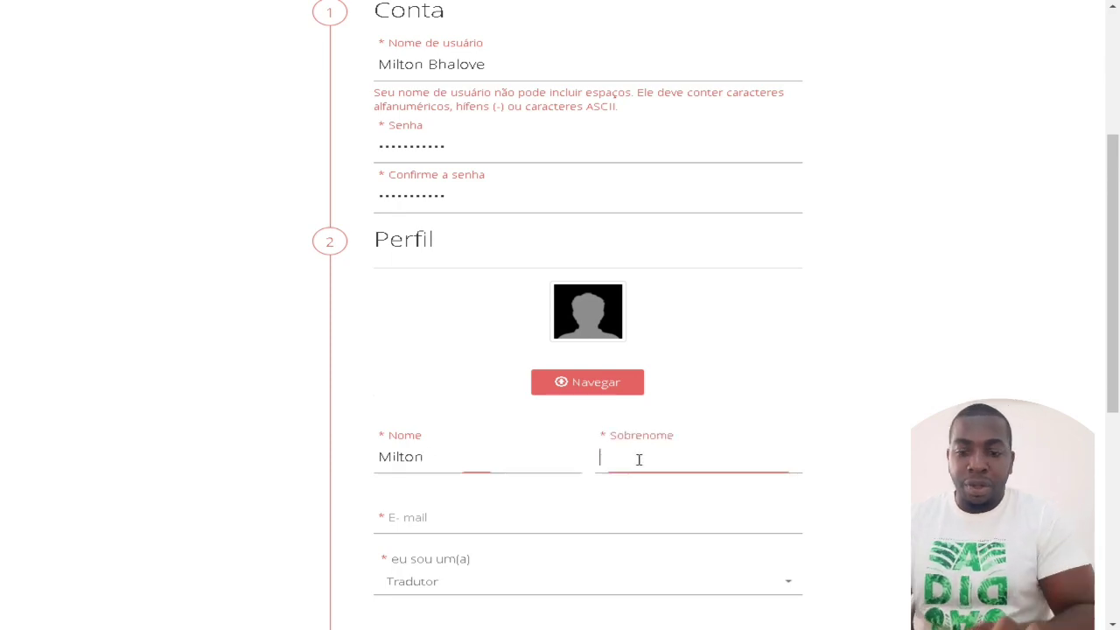
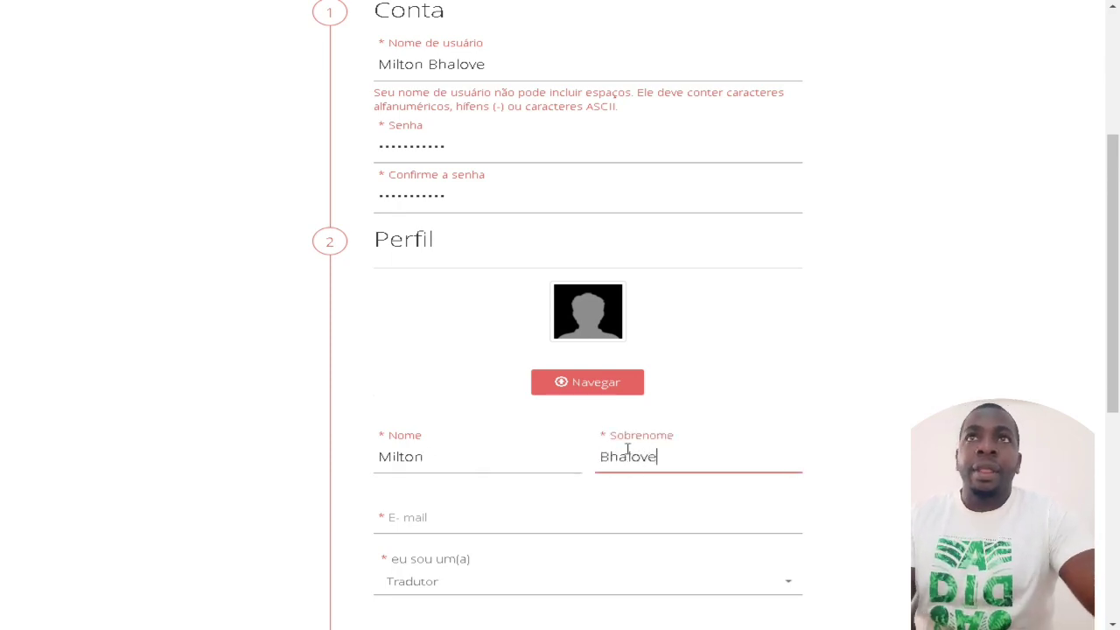
Step: Remove the space from the username, since usernames cannot contain spaces, and go to E-mail
scroll(620, 437, "up", 3)
left_click(429, 343)
key("BackSpace")
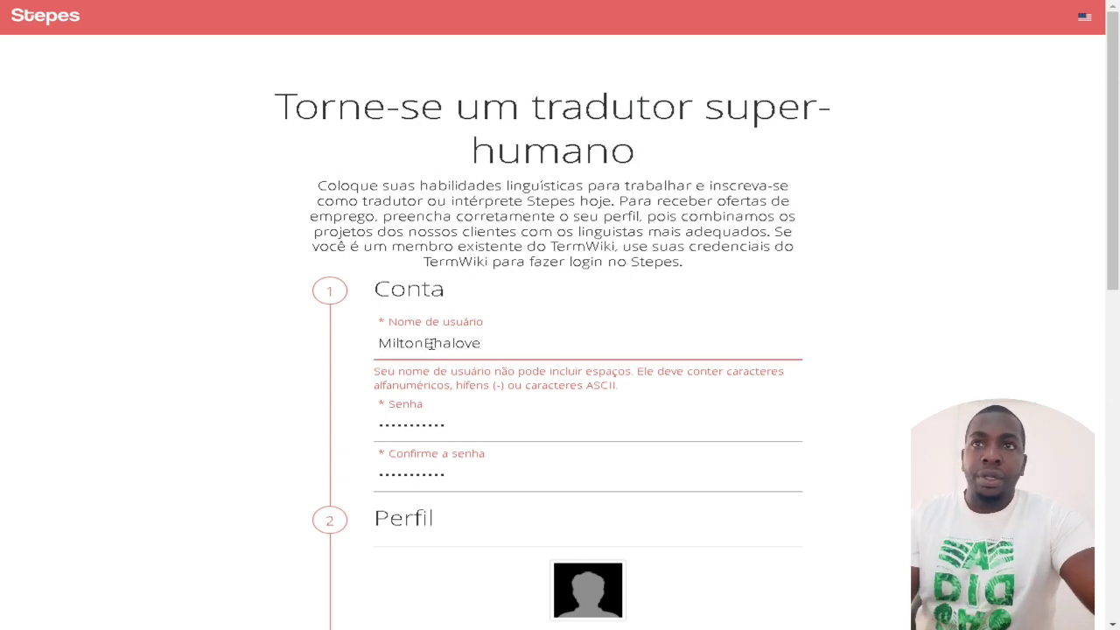
scroll(561, 359, "down", 3)
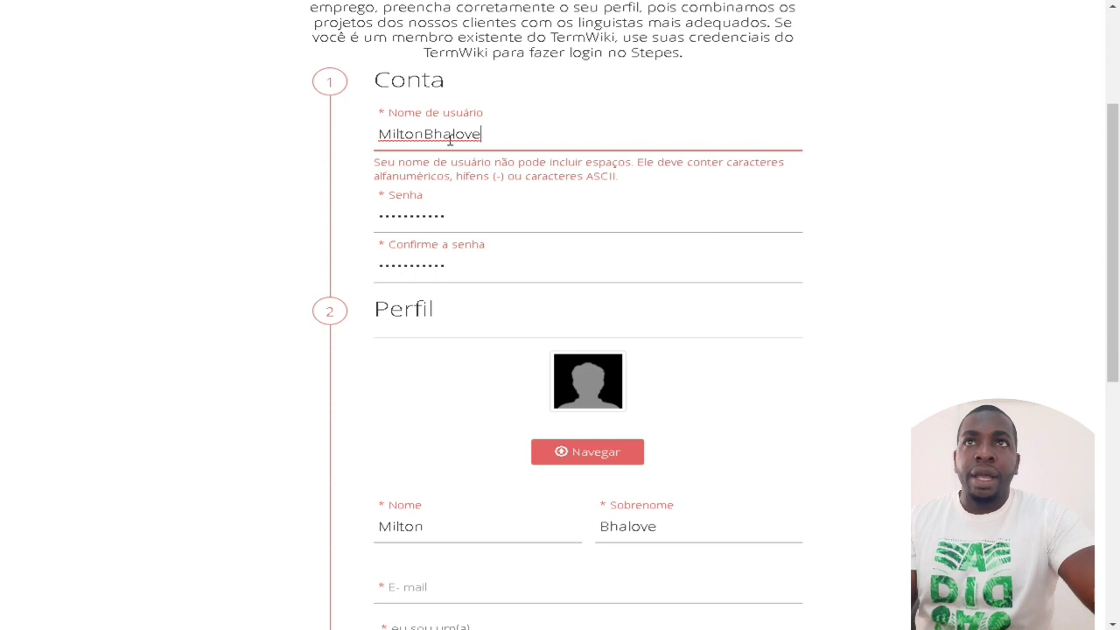
left_click_drag(388, 163, 593, 163)
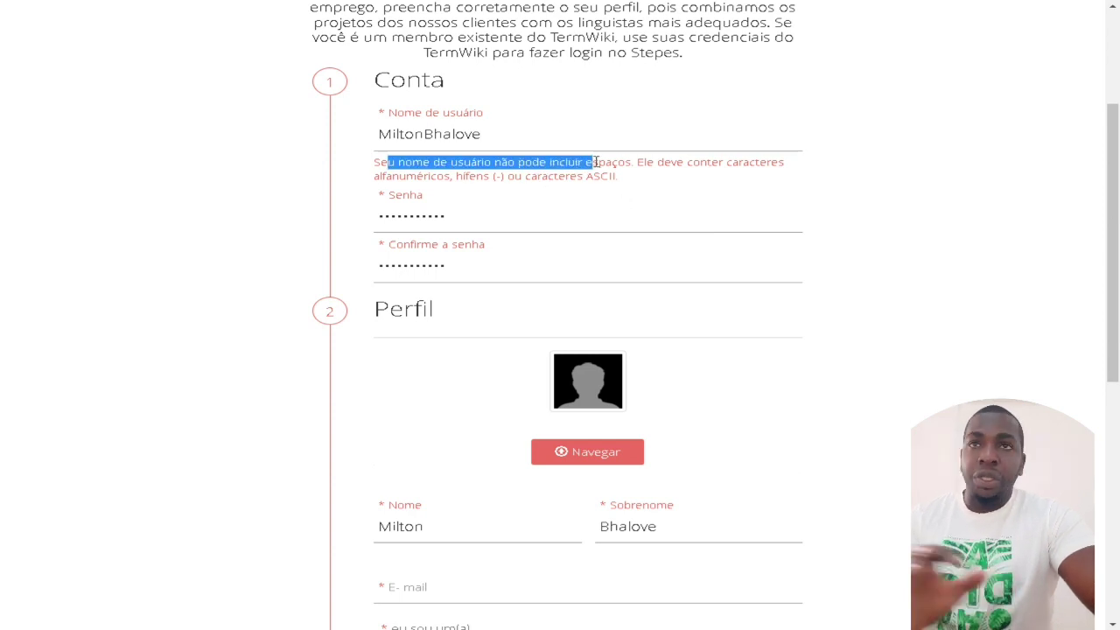
scroll(595, 170, "down", 1)
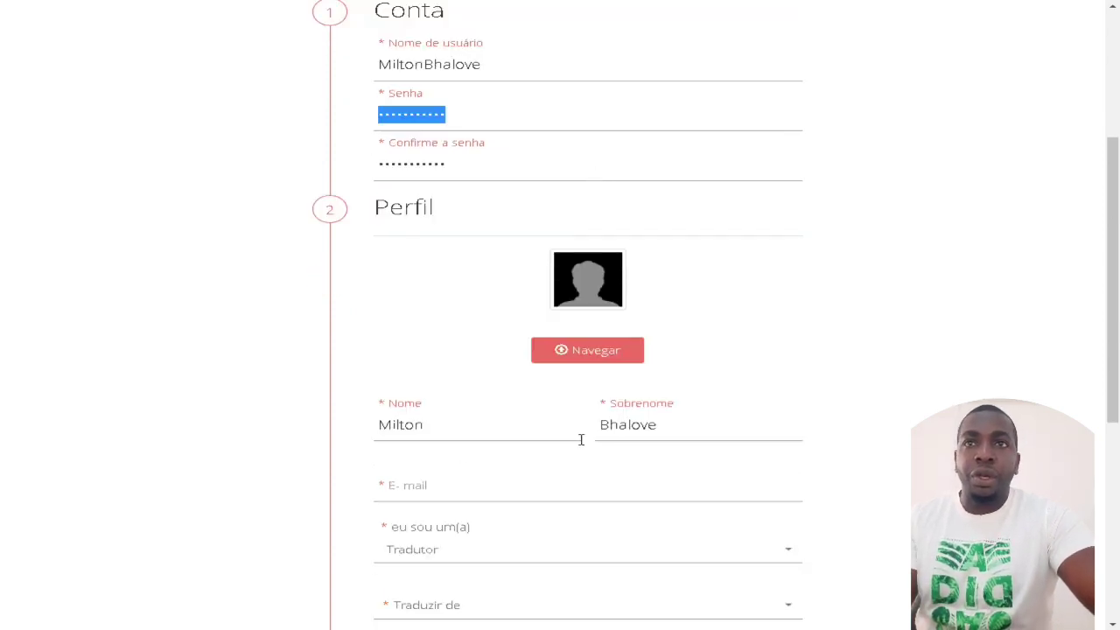
scroll(581, 438, "down", 2)
left_click(438, 349)
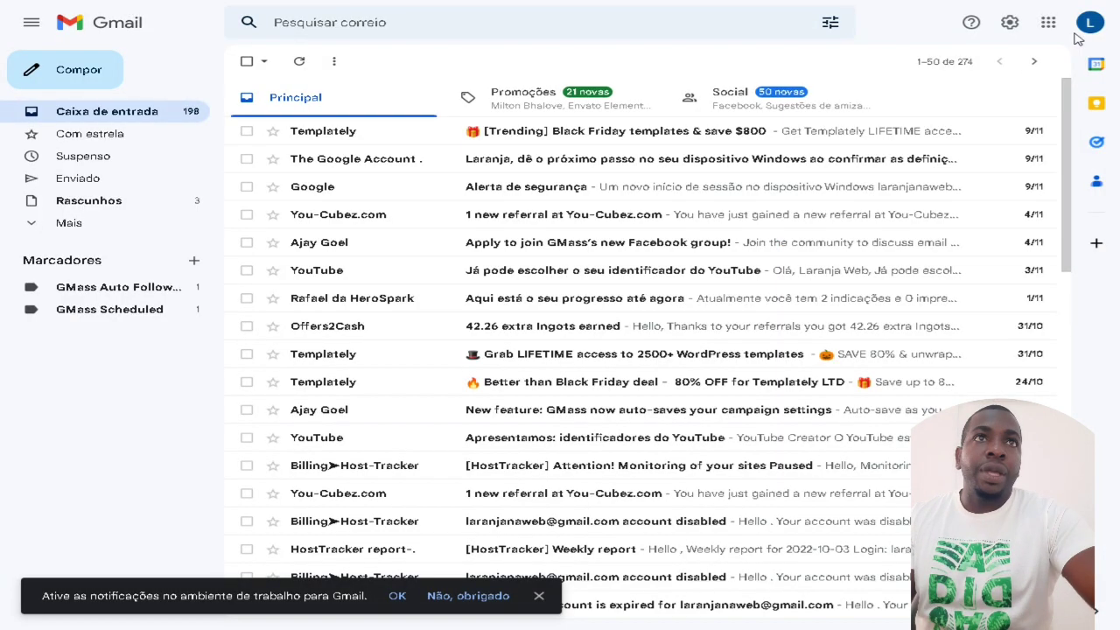
Step: Copy the signed-in Google account's e-mail address and paste it into the Stepes form
left_click(1073, 42)
left_click_drag(1037, 147, 879, 148)
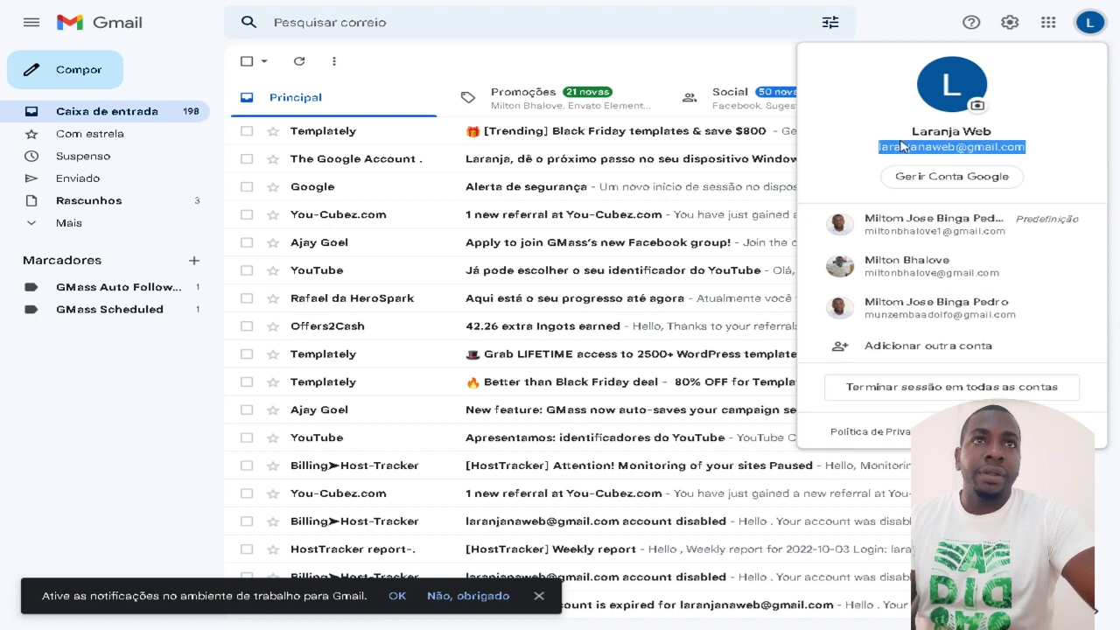
right_click(902, 151)
left_click(853, 160)
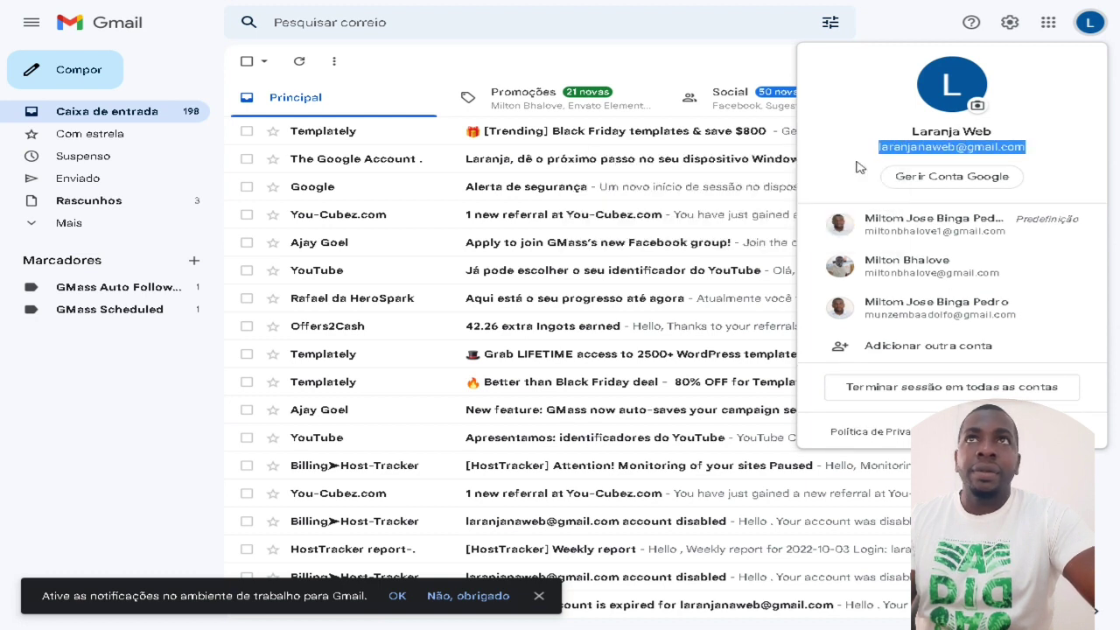
key("ctrl+Tab")
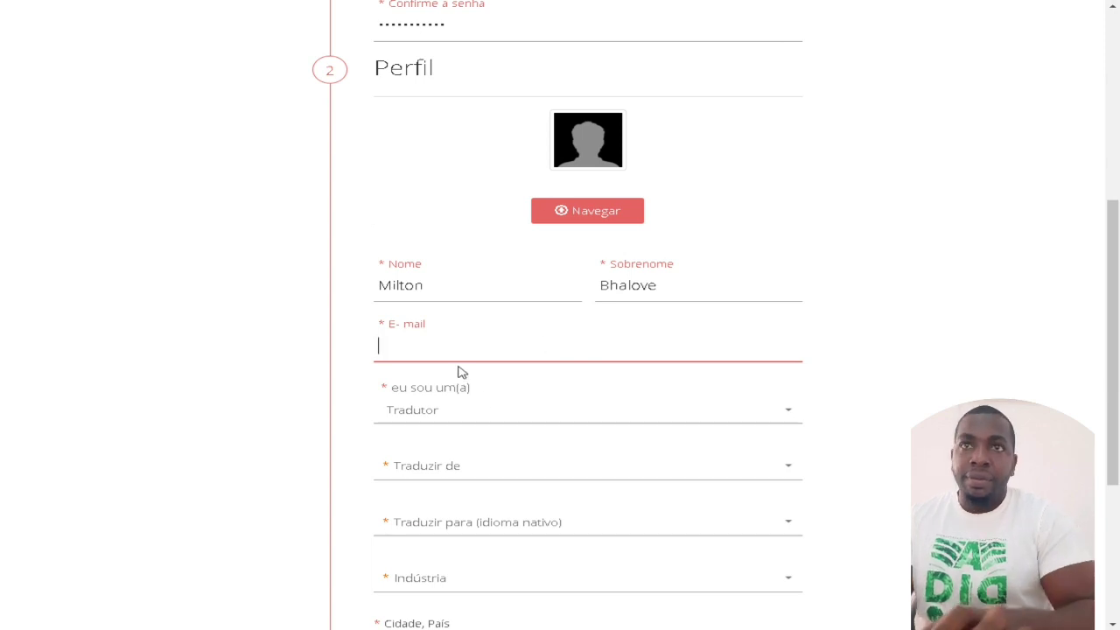
key("ctrl+v")
Step: Keep Tradutor selected as the account role in the 'eu sou um(a)' dropdown
left_click(456, 422)
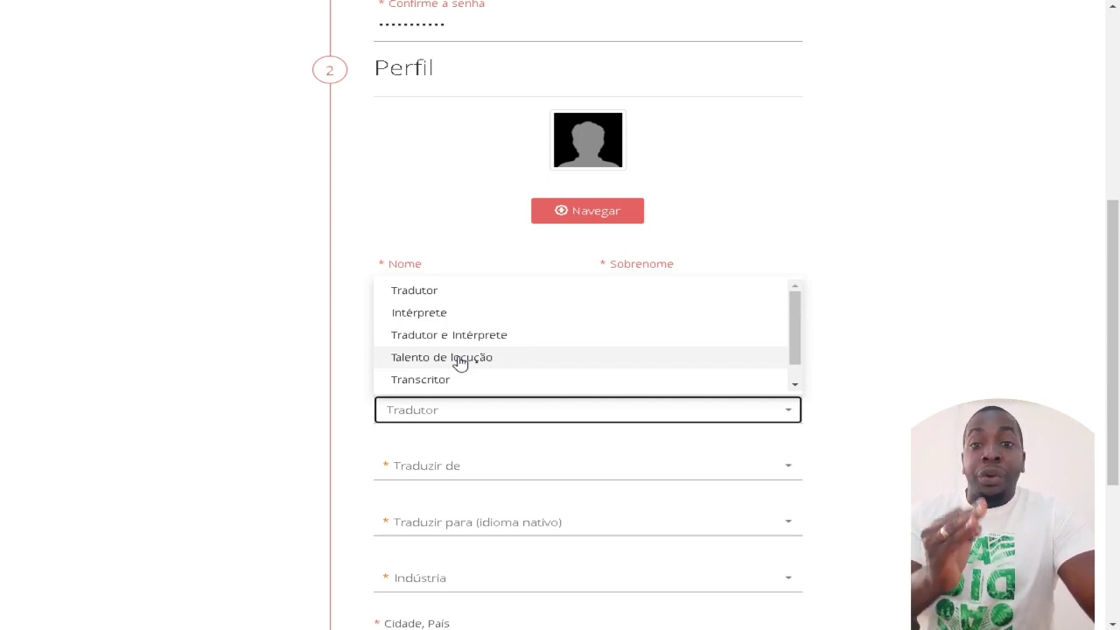
left_click(429, 296)
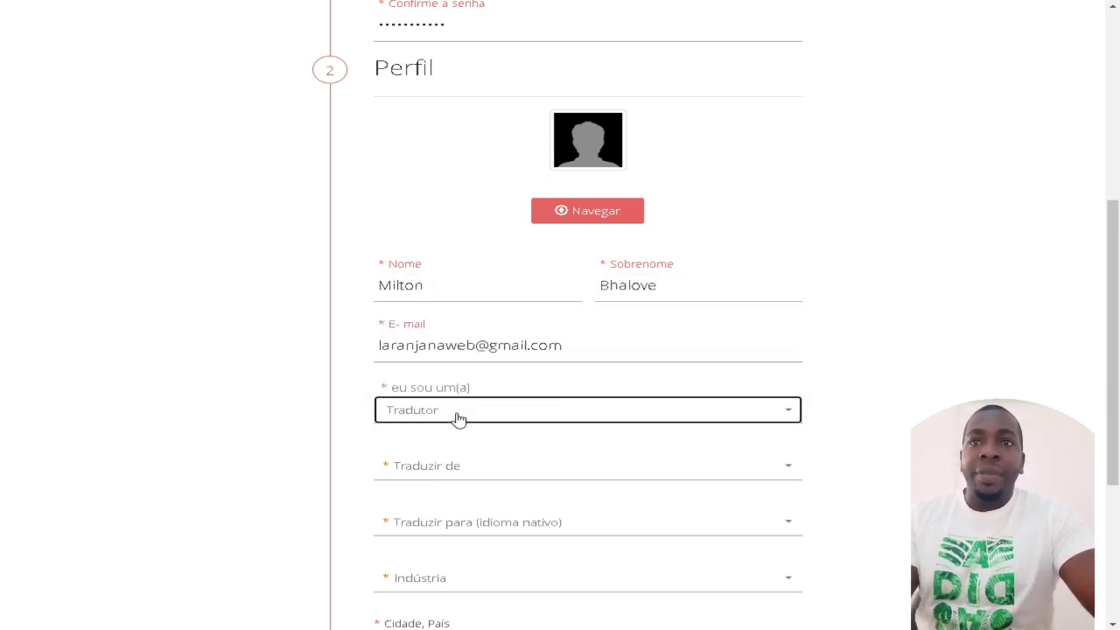
scroll(511, 400, "down", 2)
left_click(496, 336)
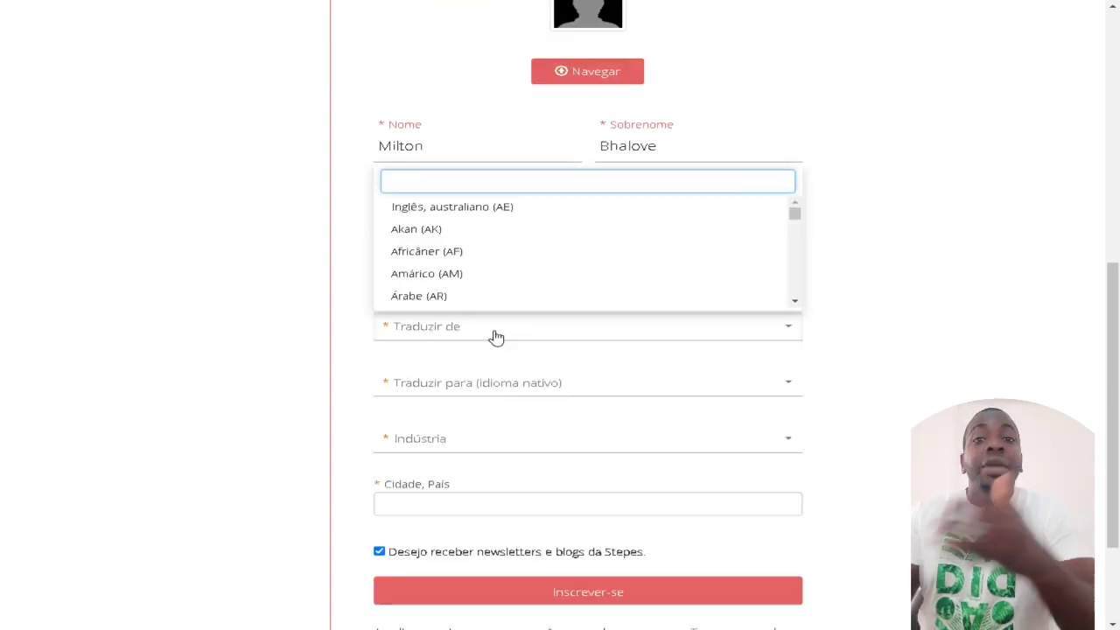
type("eng")
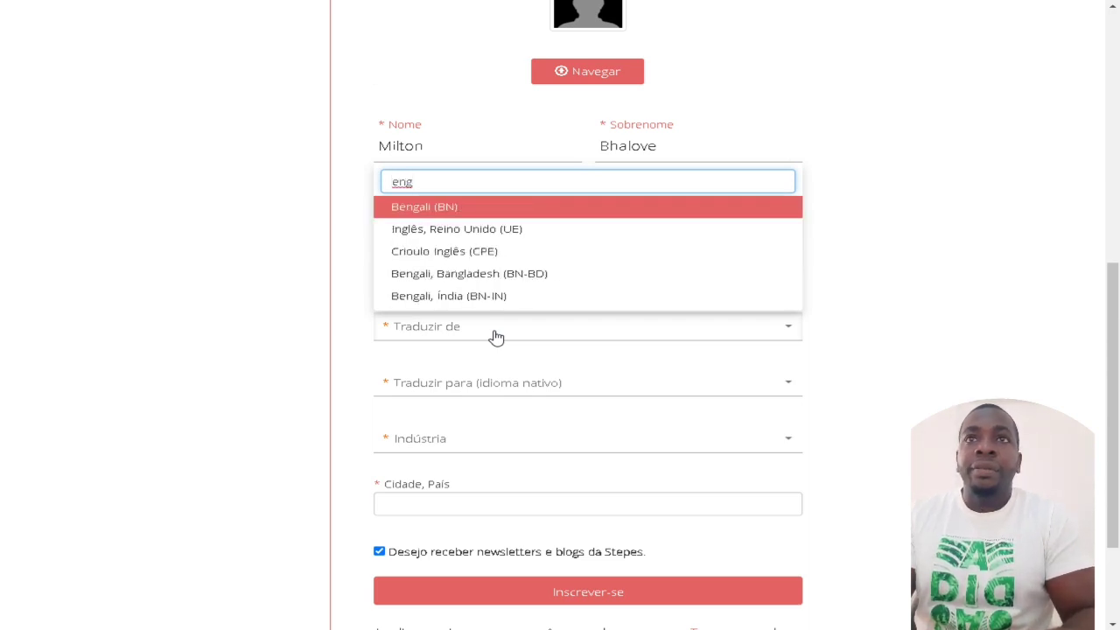
type("l")
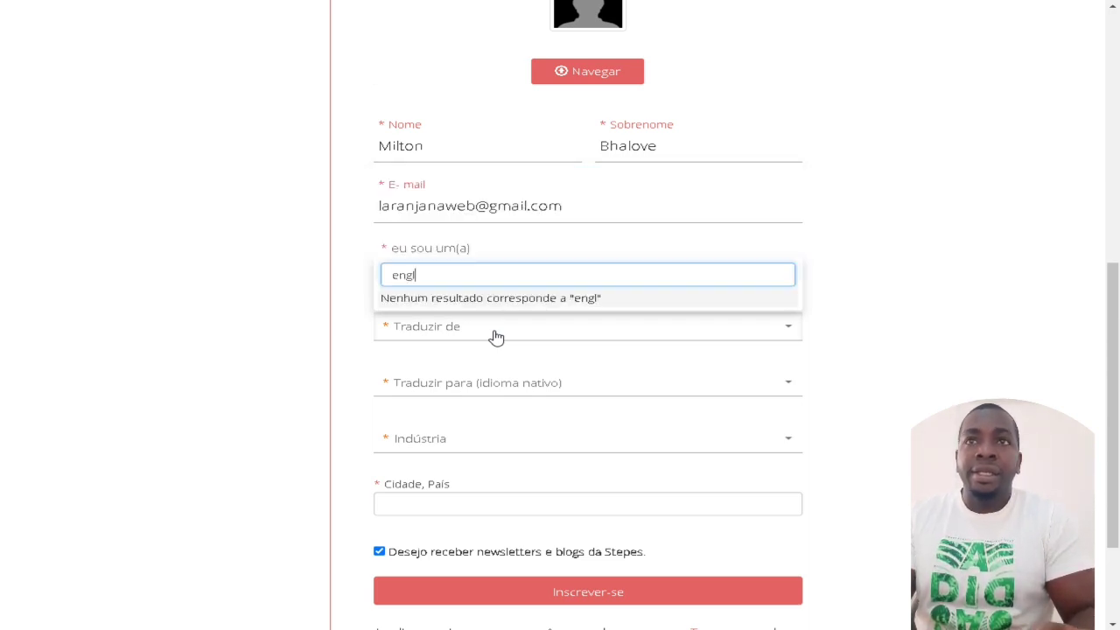
key("BackSpace")
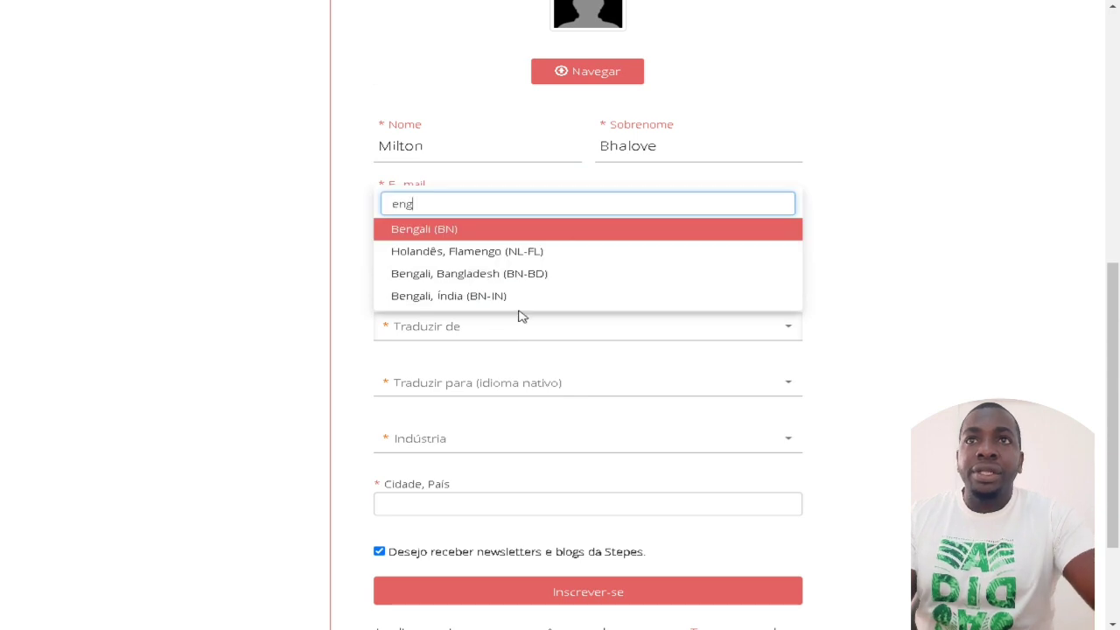
scroll(528, 291, "down", 1)
scroll(517, 207, "down", 1)
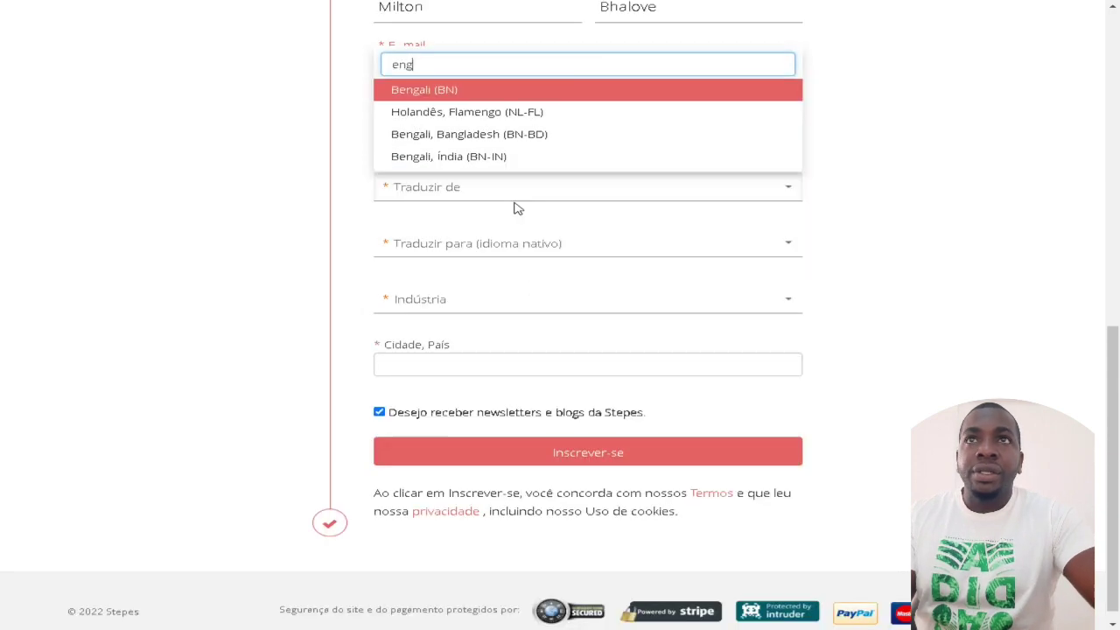
key("BackSpace")
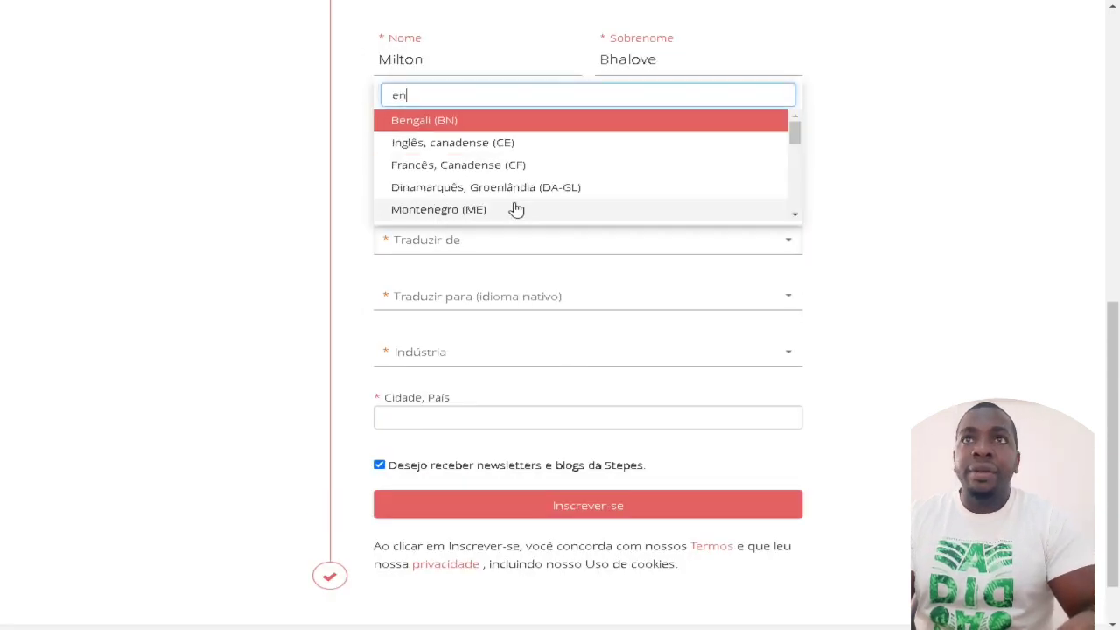
key("BackSpace")
key("BackSpace")
type("ing")
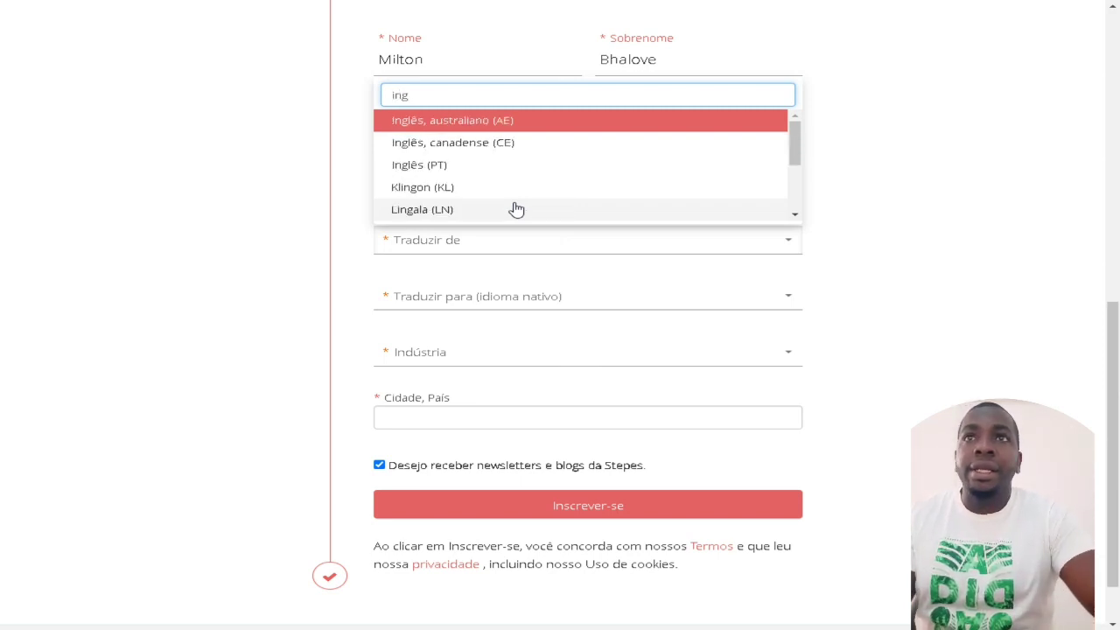
scroll(524, 201, "down", 2)
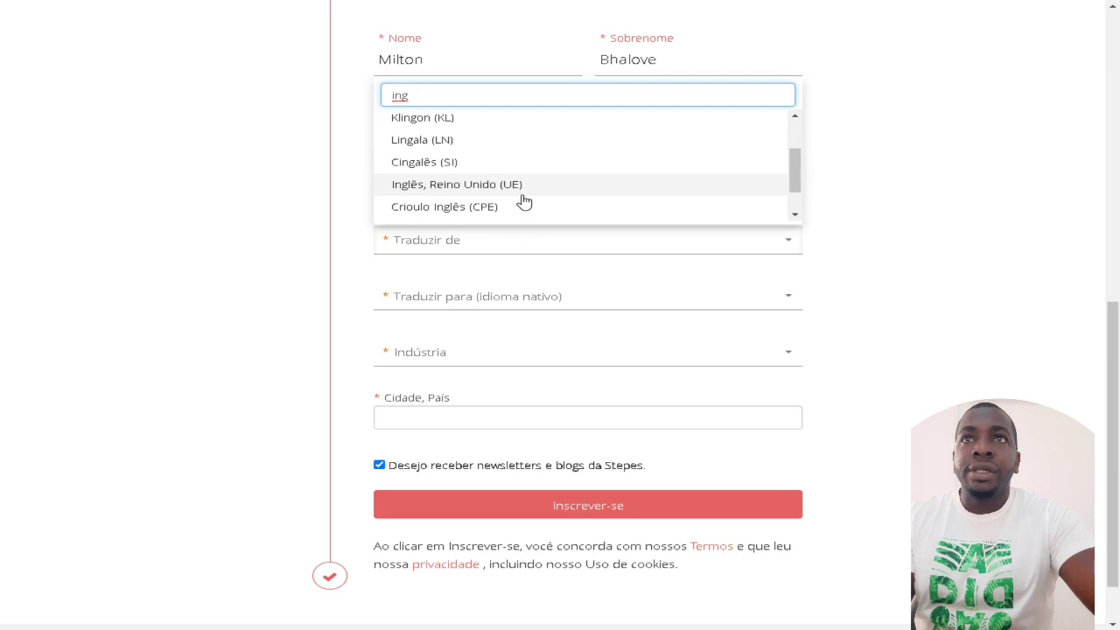
scroll(524, 201, "up", 2)
scroll(523, 201, "down", 4)
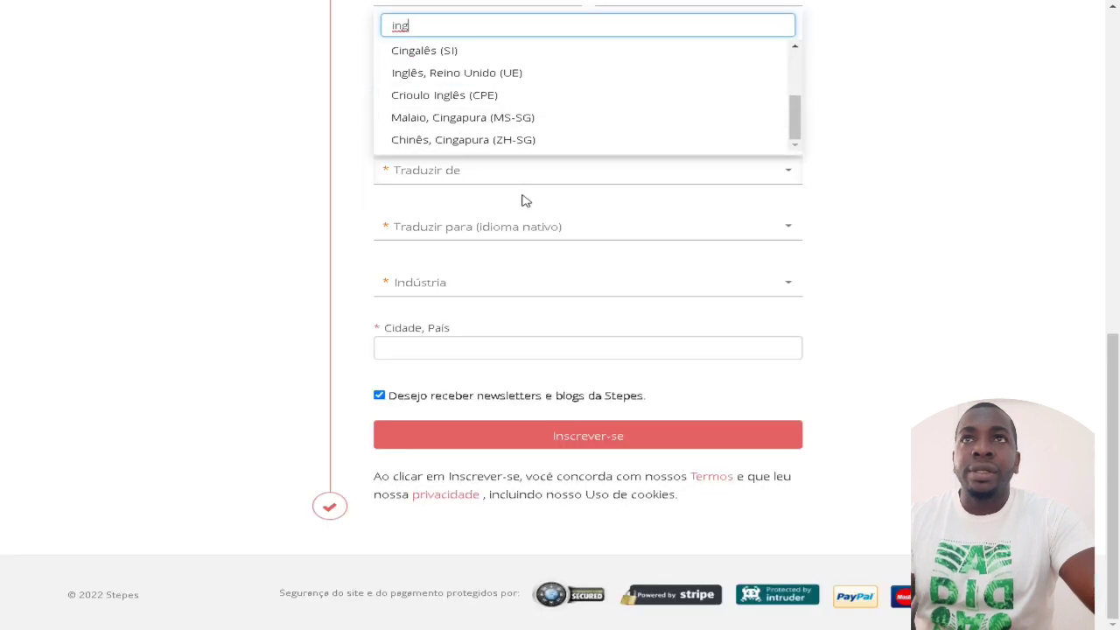
scroll(524, 201, "up", 1)
scroll(523, 201, "up", 5)
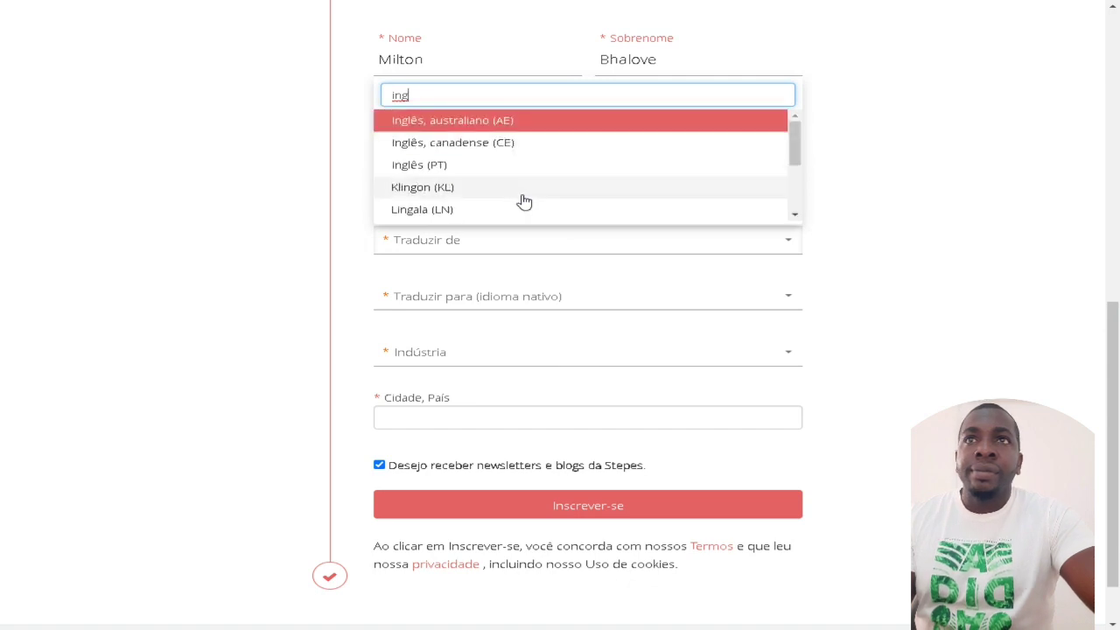
left_click(349, 249)
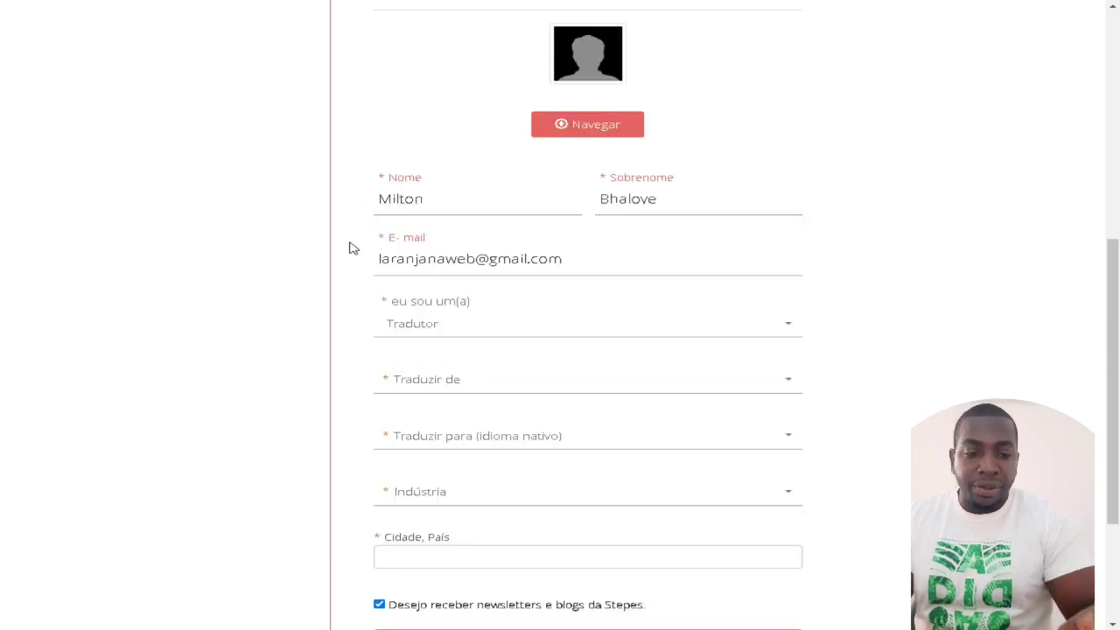
Step: Set Traduzir de to English by searching 'ing' and choosing Inglês
left_click(462, 381)
type("en")
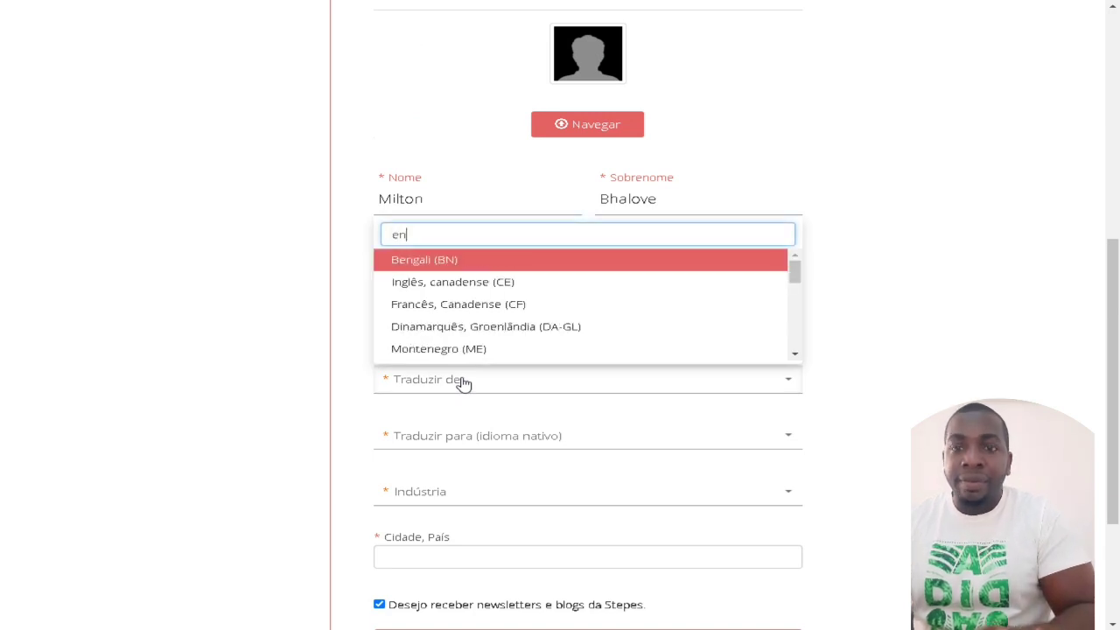
type("g")
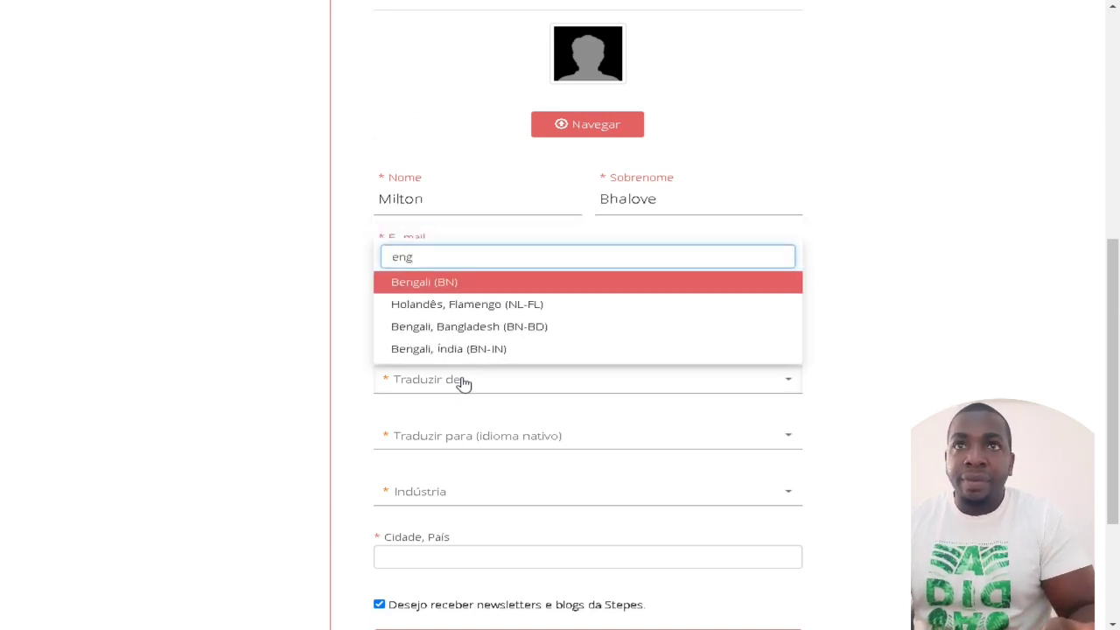
key("Down")
key("Down")
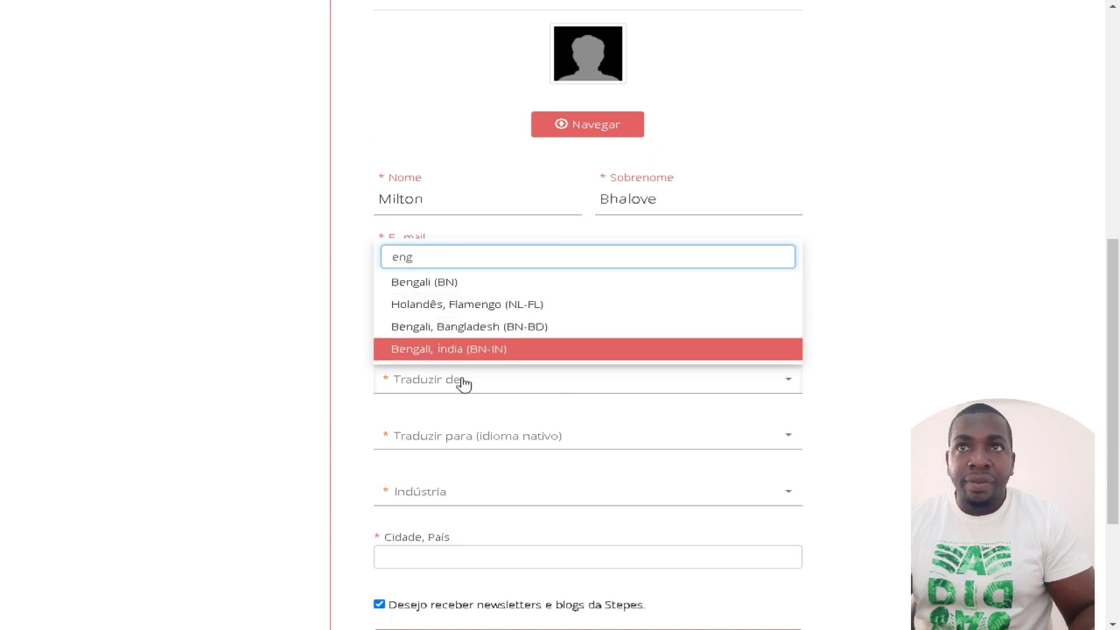
key("Up")
key("BackSpace")
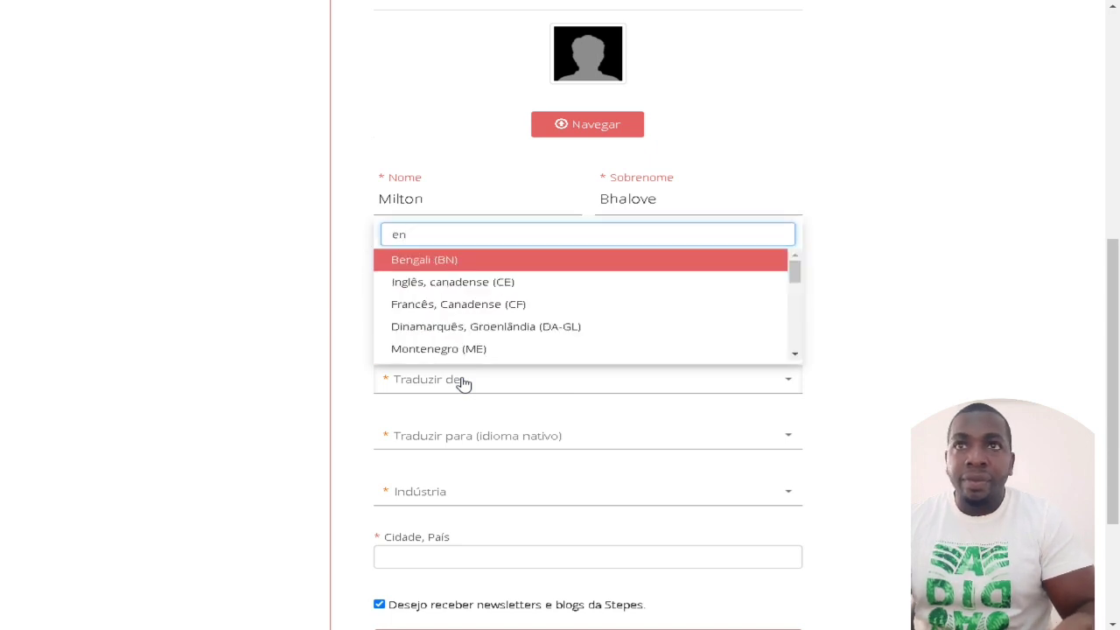
key("BackSpace")
key("BackSpace")
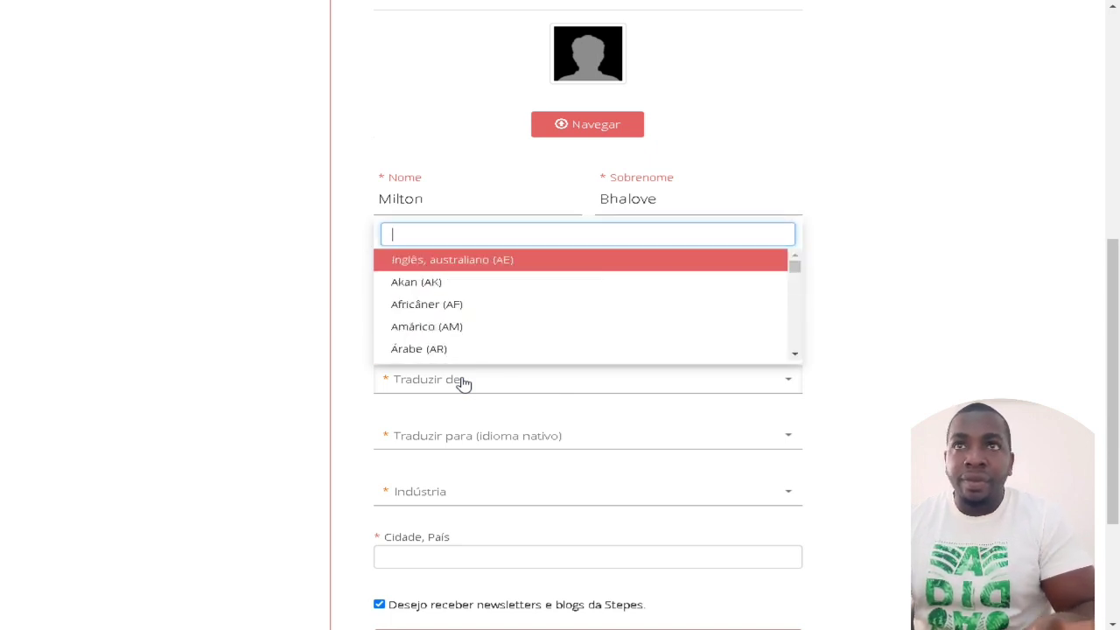
type("ing")
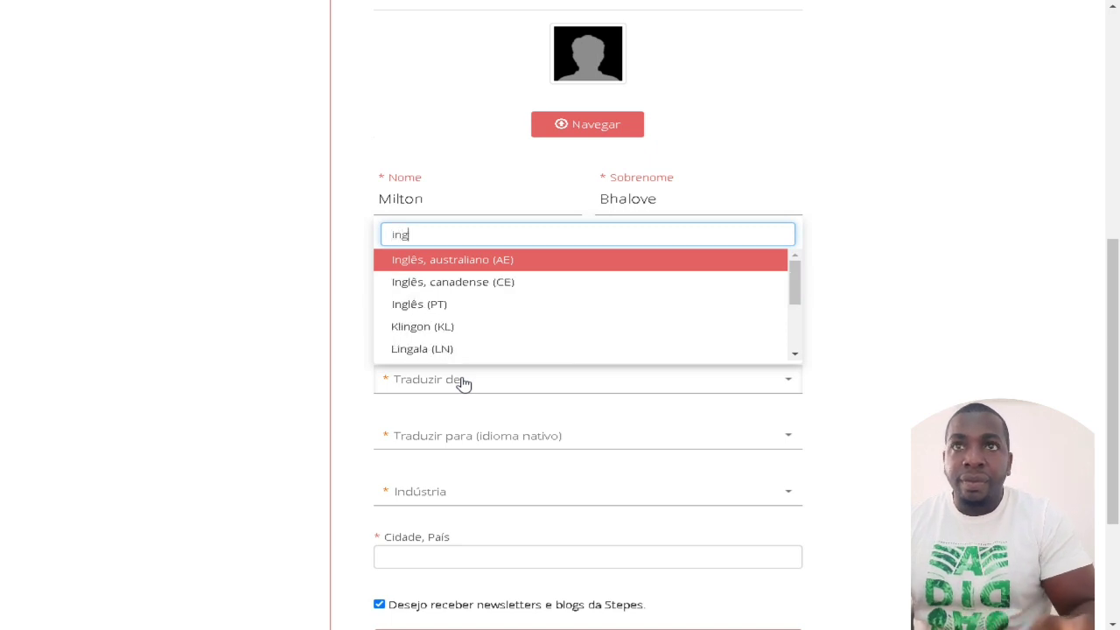
key("Down")
key("Down")
key("Down")
key("Down")
key("Down")
key("Down")
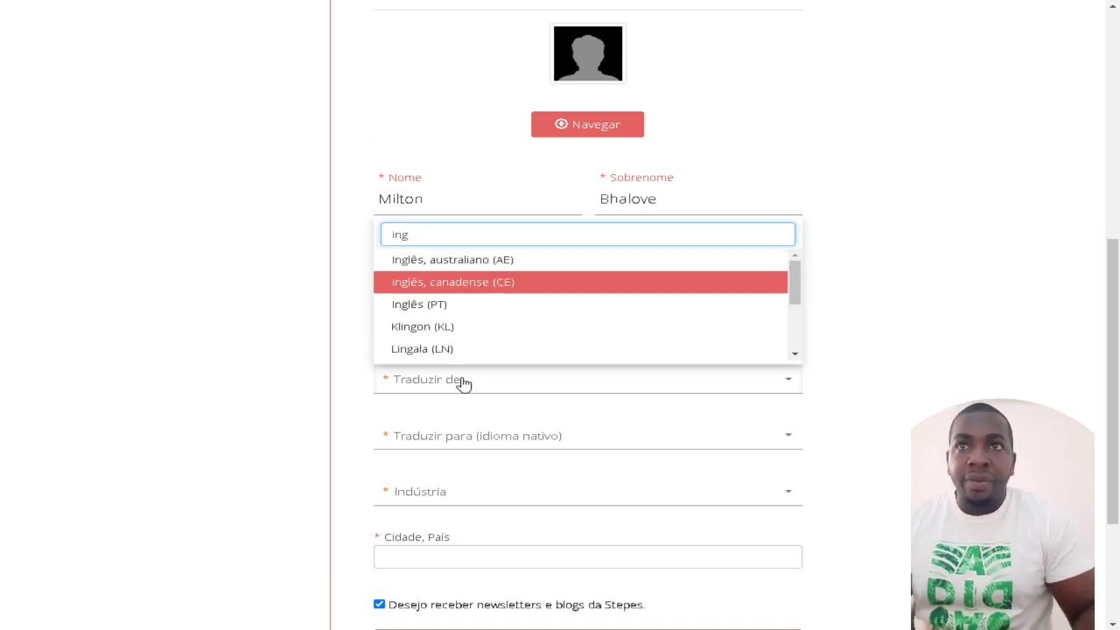
key("Down")
key("Down")
key("Down")
key("Down")
key("Down")
key("Down")
key("Down")
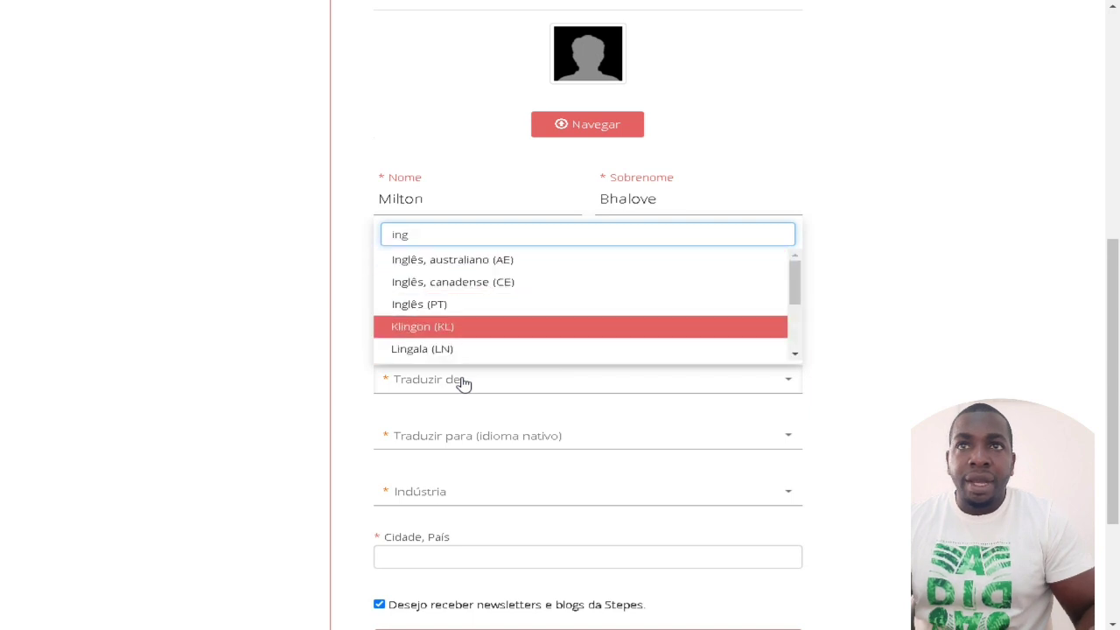
key("Up")
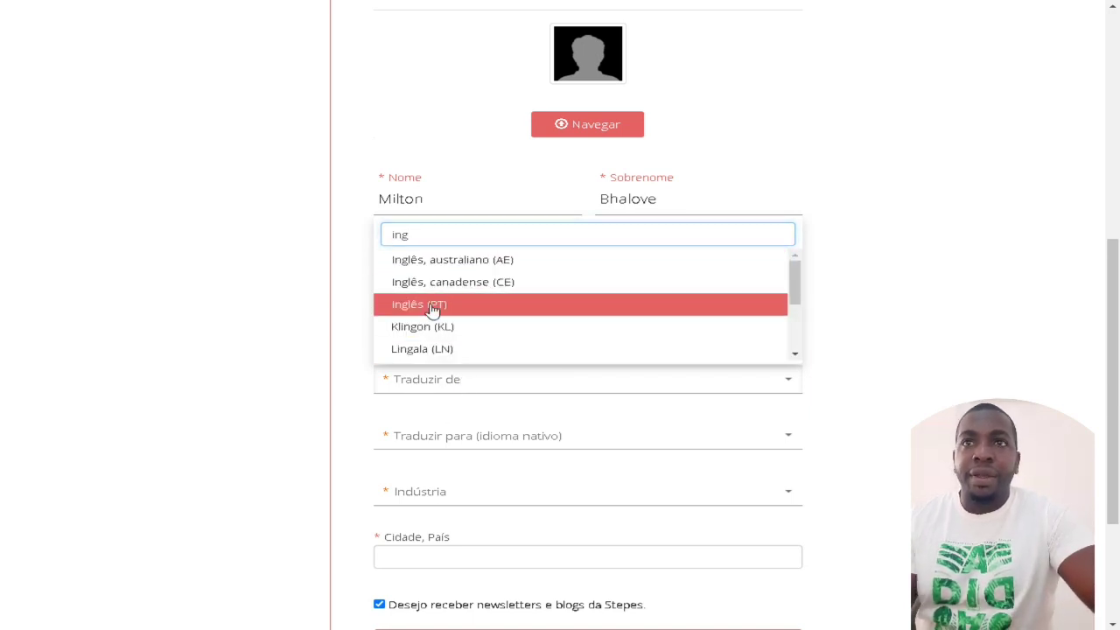
left_click(428, 305)
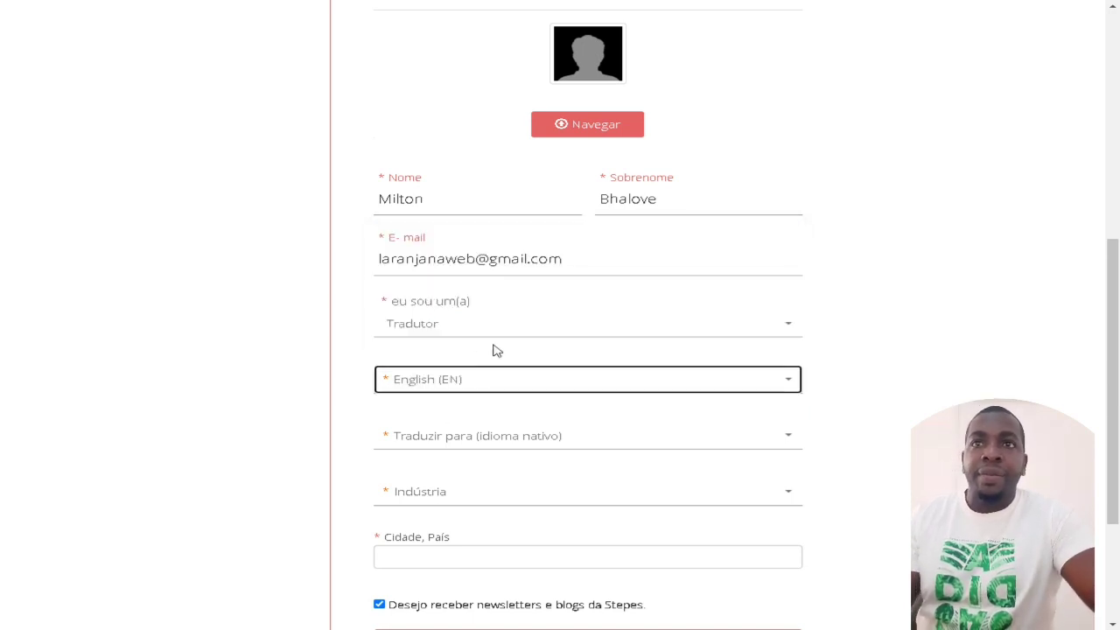
Step: Set Traduzir para to Português (PT) as the native language
left_click(492, 443)
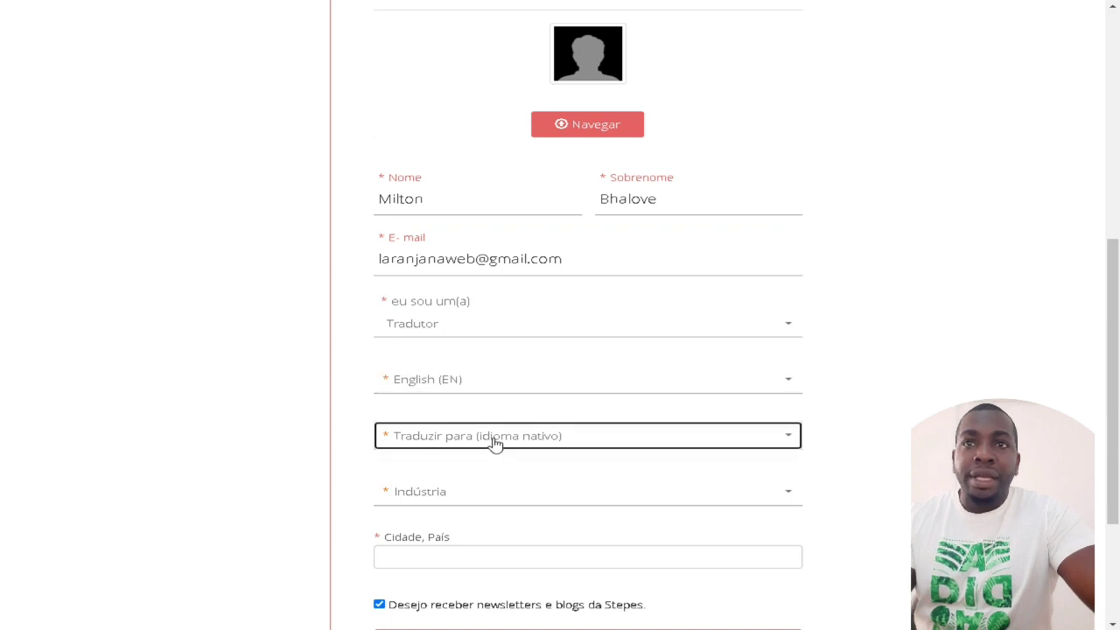
type("po")
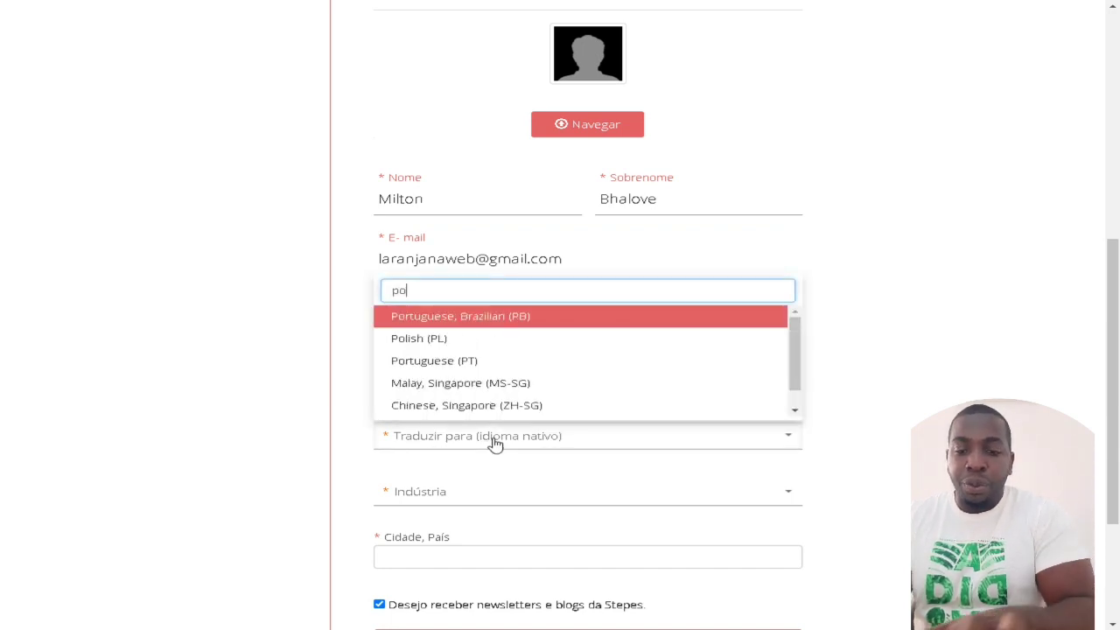
type("rtu")
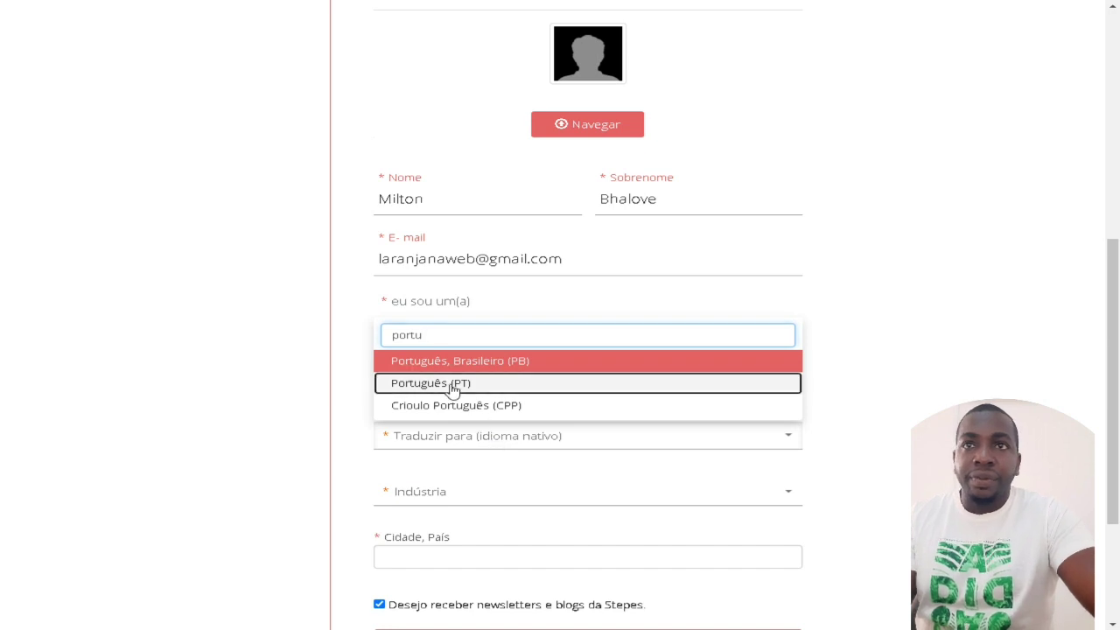
left_click(449, 385)
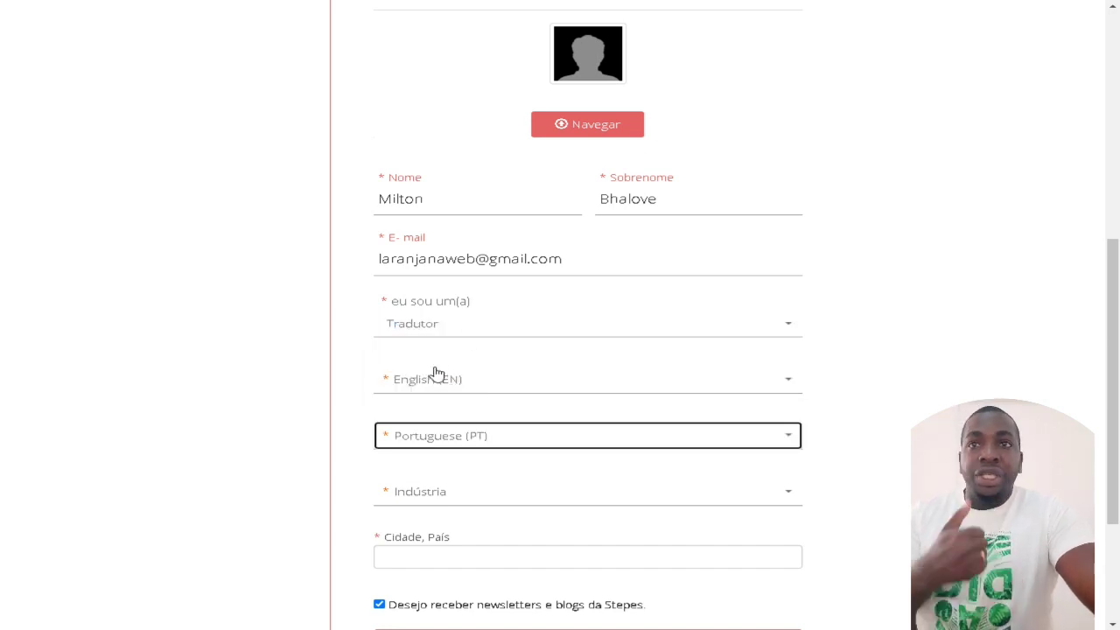
scroll(475, 422, "down", 1)
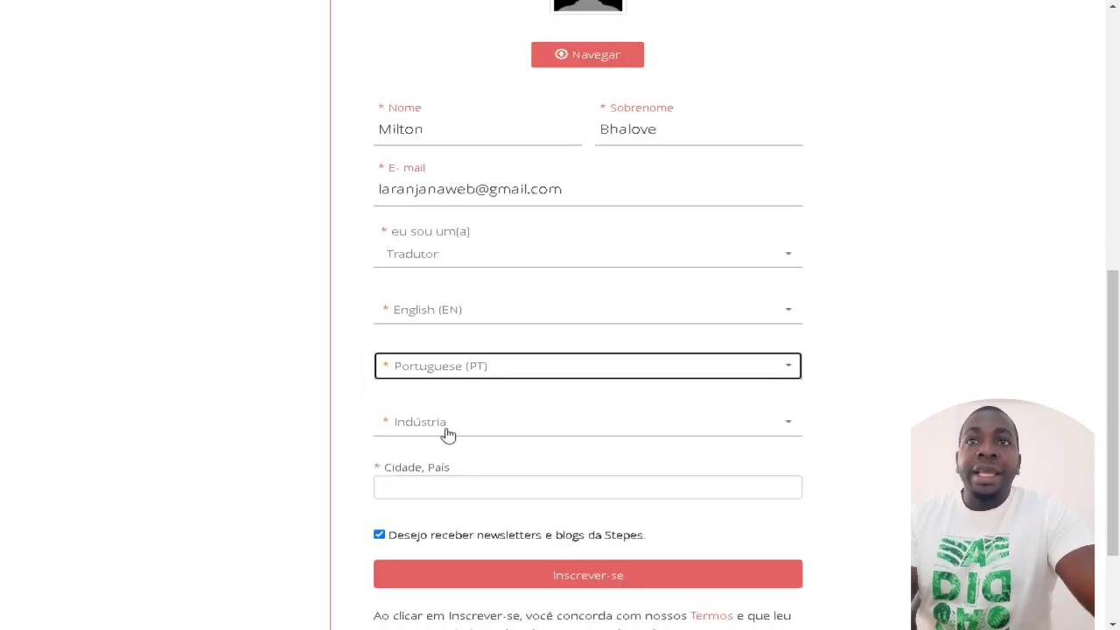
Step: Tick Programas and Mídia e entretenimento in the Indústria list
left_click(447, 434)
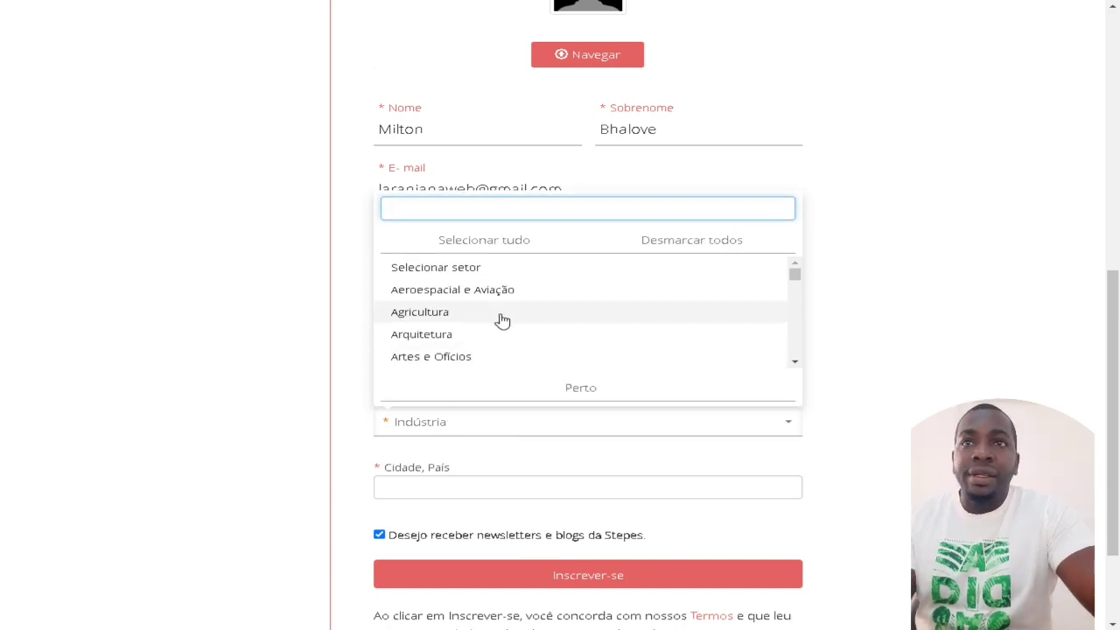
scroll(503, 320, "down", 6)
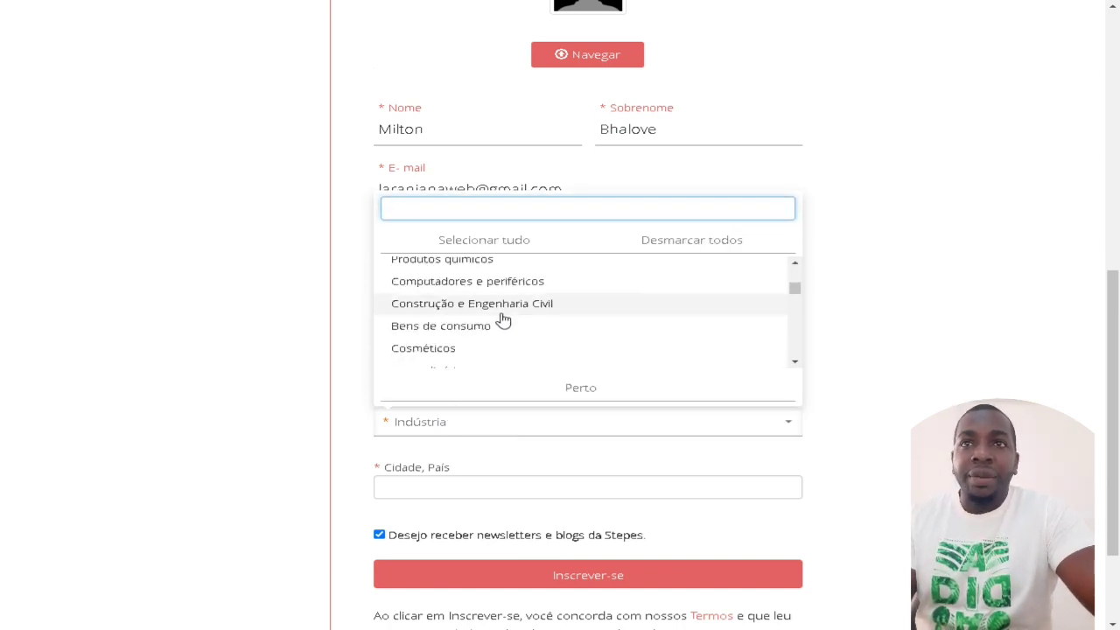
scroll(512, 347, "down", 2)
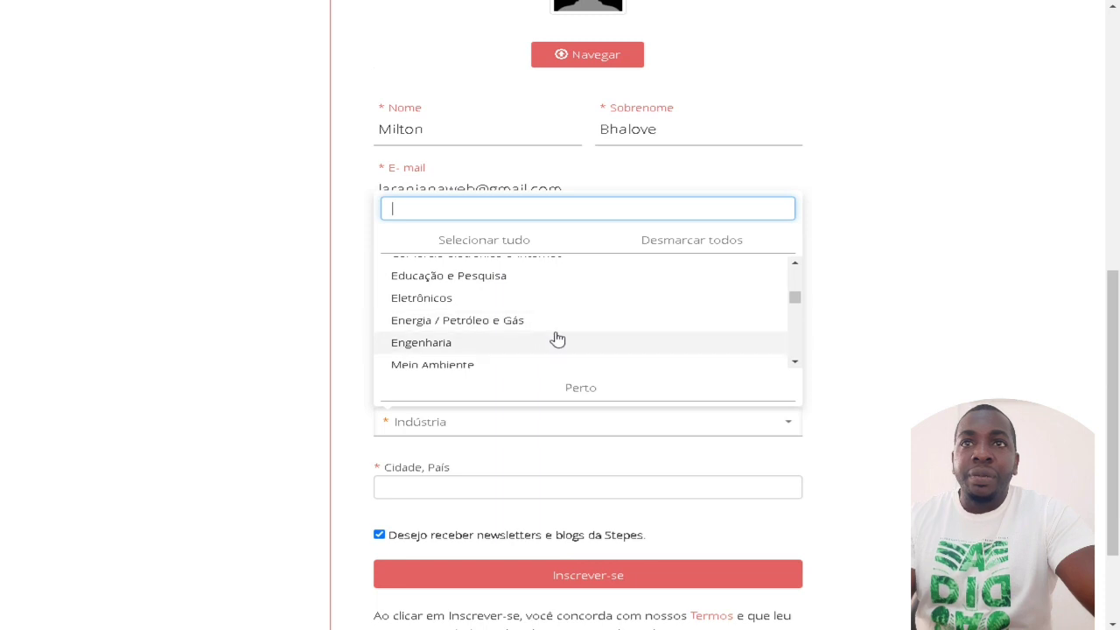
scroll(584, 334, "down", 1)
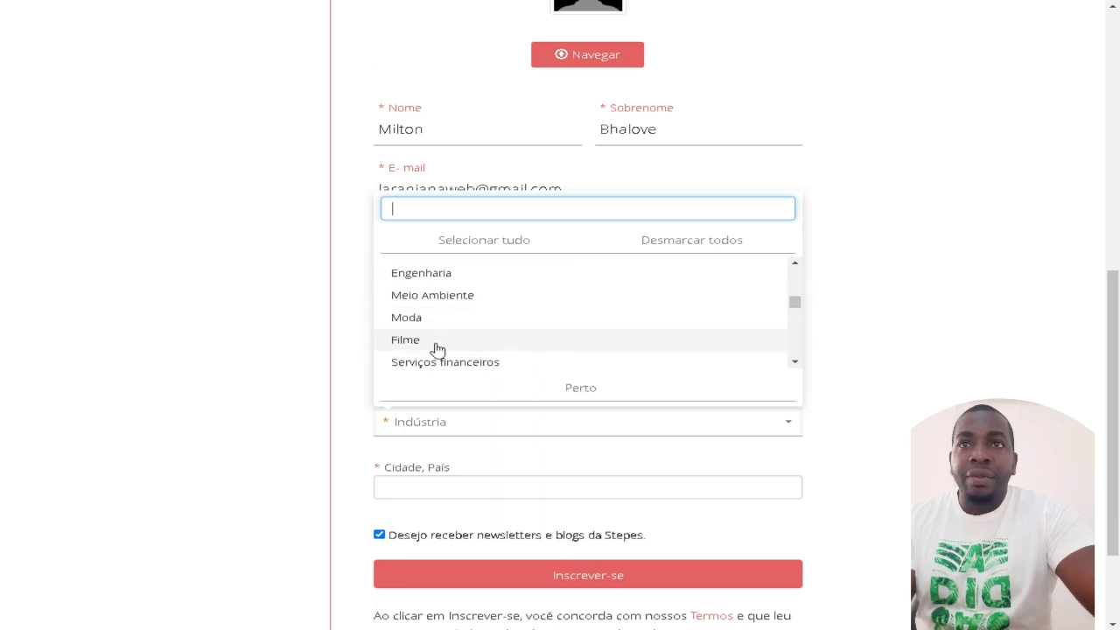
scroll(437, 350, "down", 8)
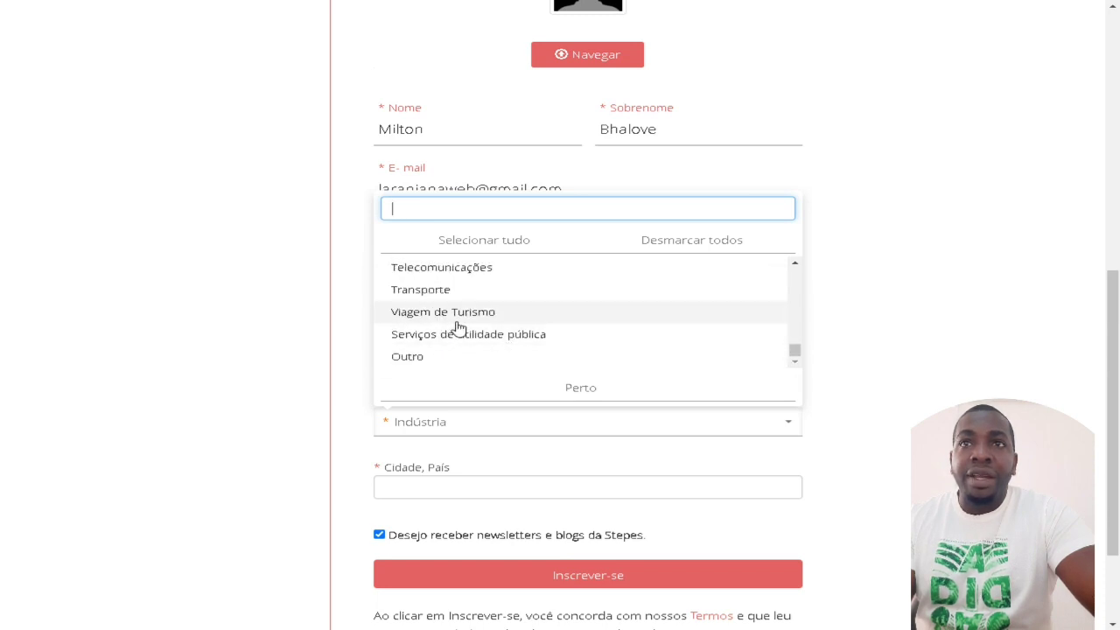
scroll(521, 304, "up", 3)
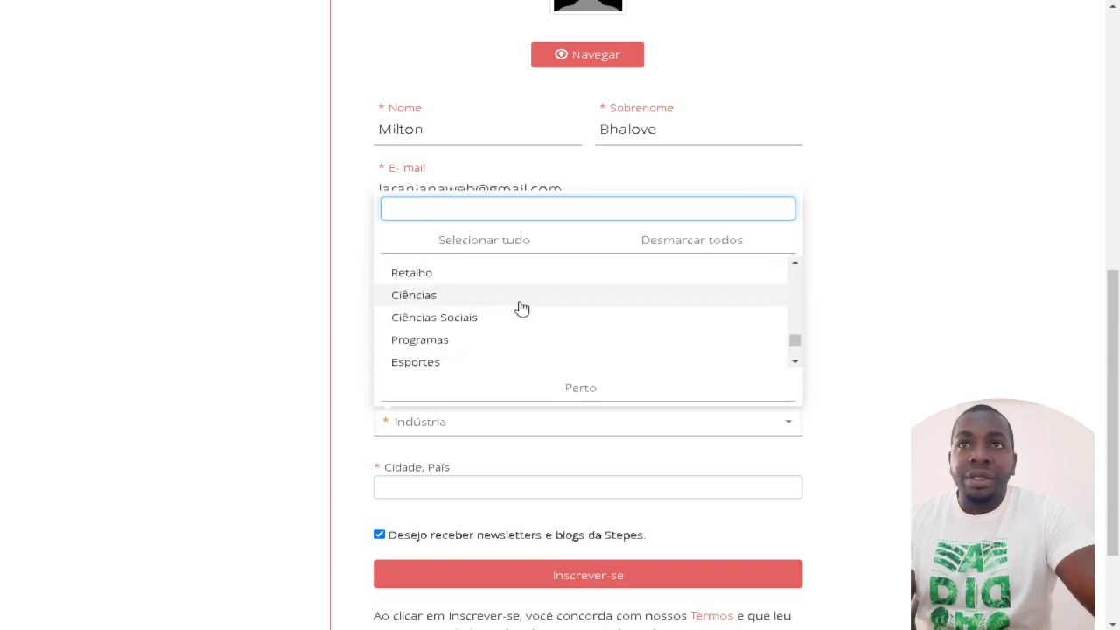
left_click(449, 344)
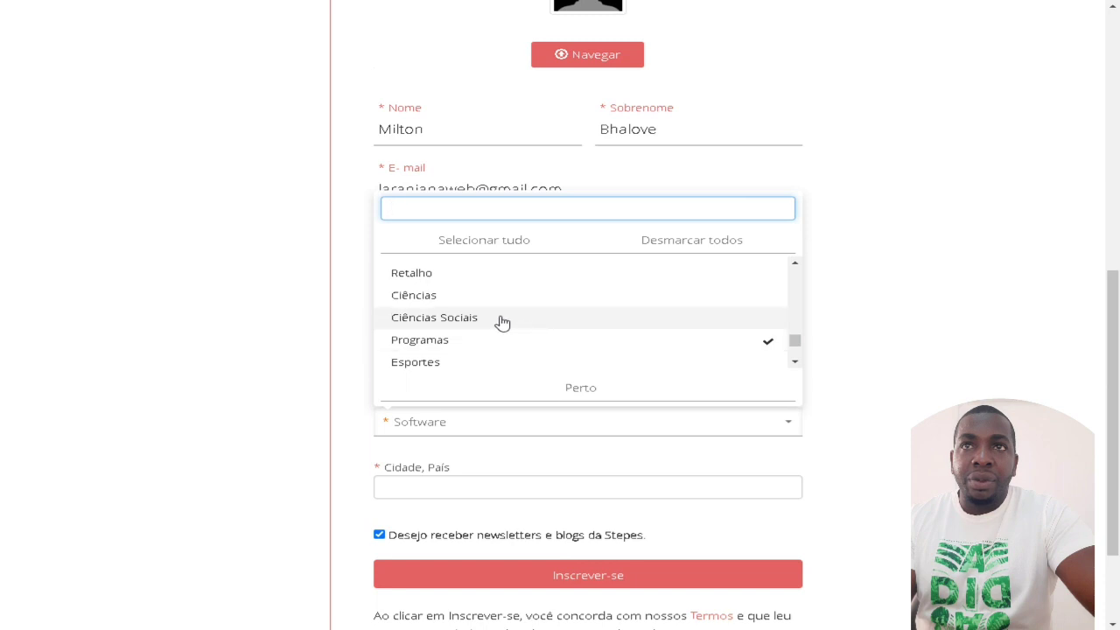
scroll(502, 321, "up", 3)
left_click(499, 280)
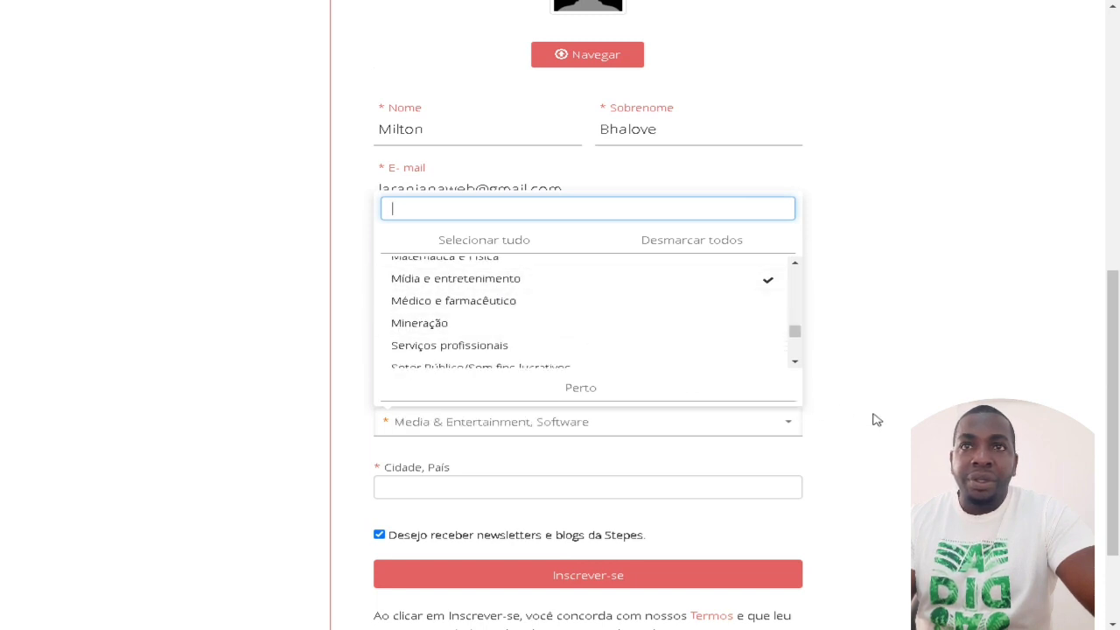
Step: Also tick Educação e Pesquisa and Energia / Petróleo e Gás, then close the sector list
scroll(563, 337, "up", 10)
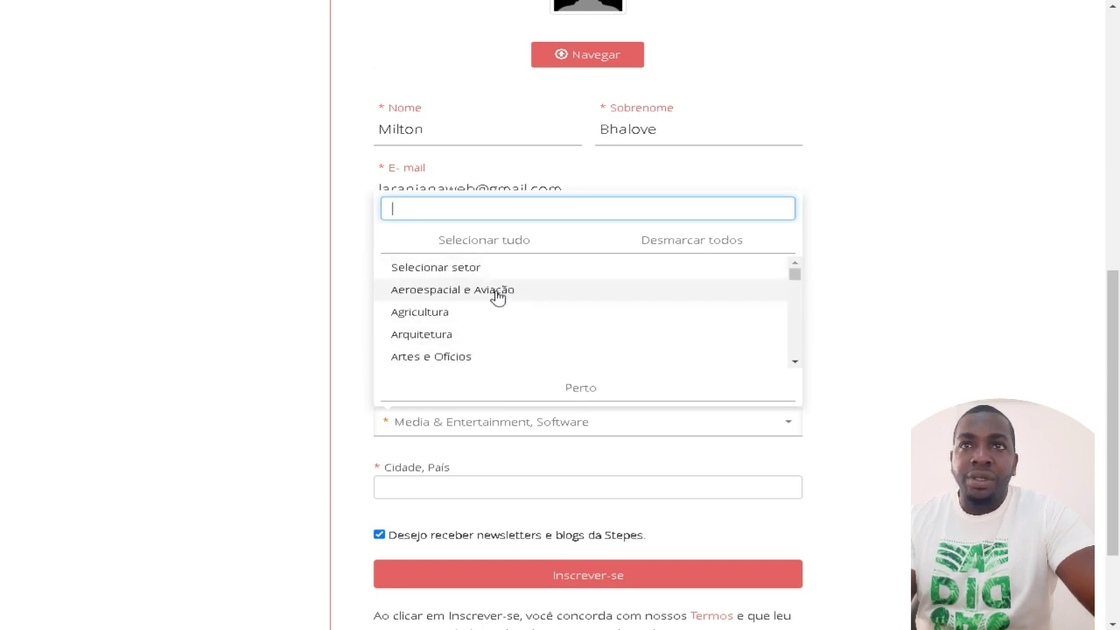
scroll(503, 330, "down", 3)
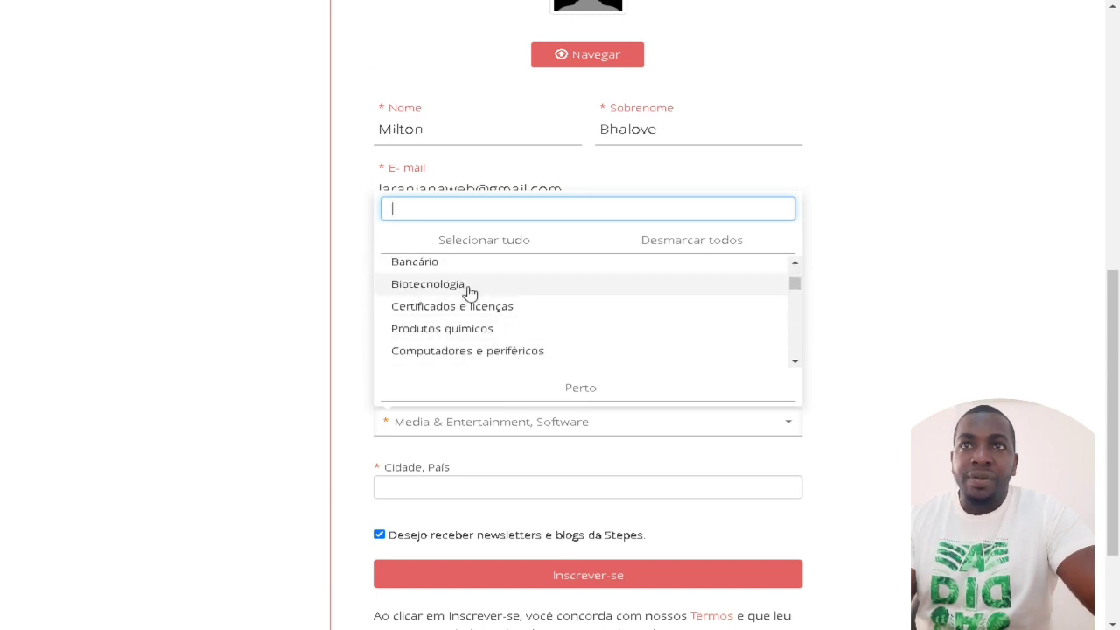
scroll(483, 345, "down", 2)
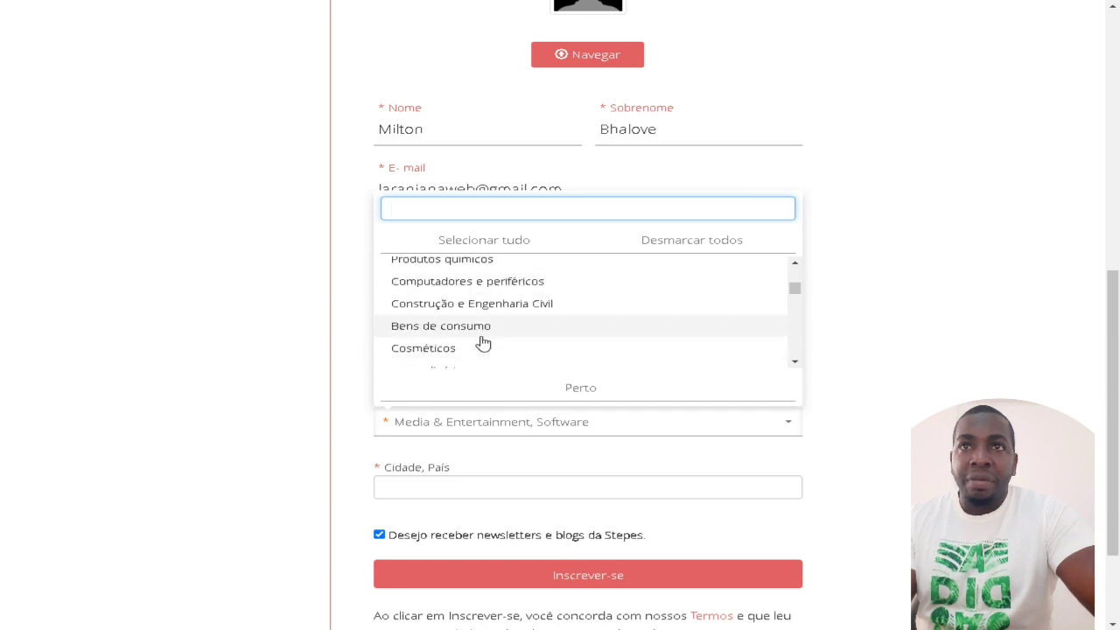
scroll(483, 341, "down", 3)
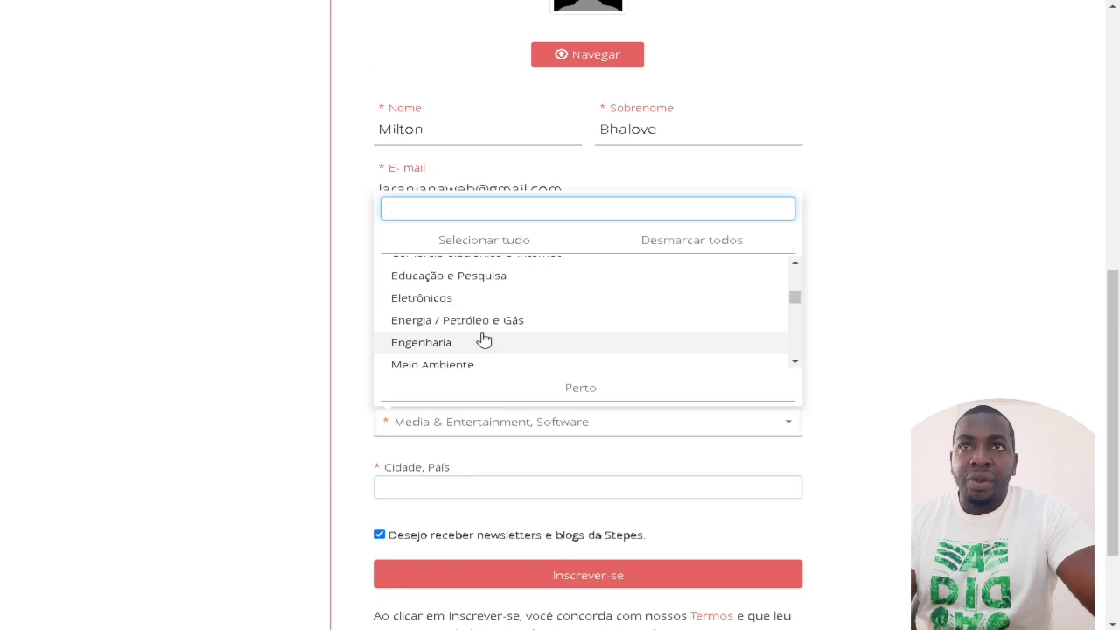
left_click(481, 281)
left_click(524, 324)
left_click(845, 400)
scroll(846, 403, "down", 1)
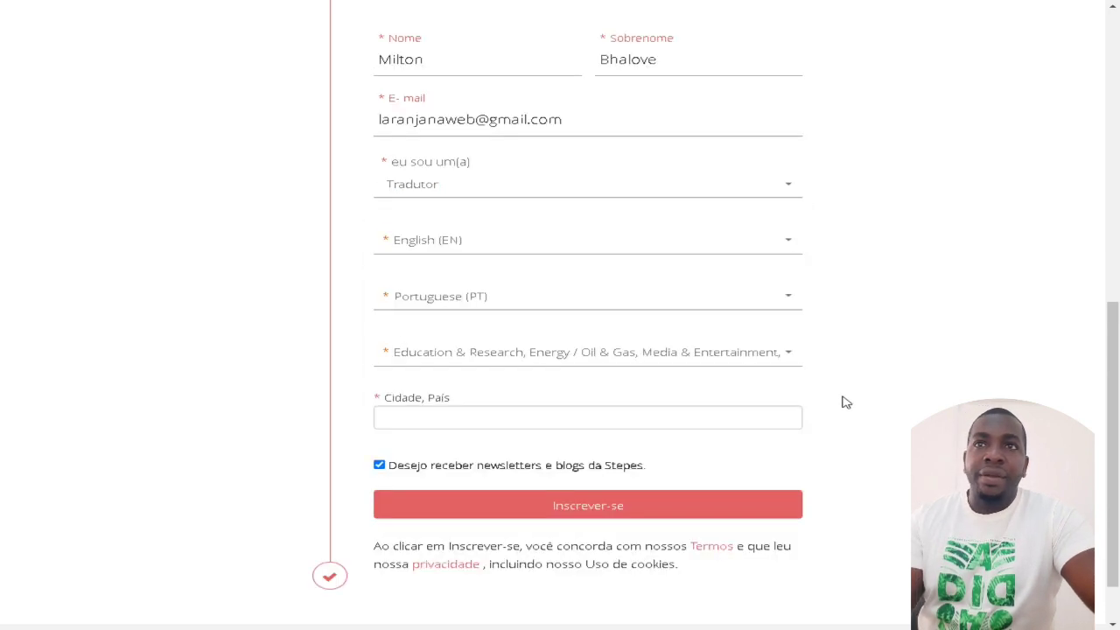
left_click(451, 353)
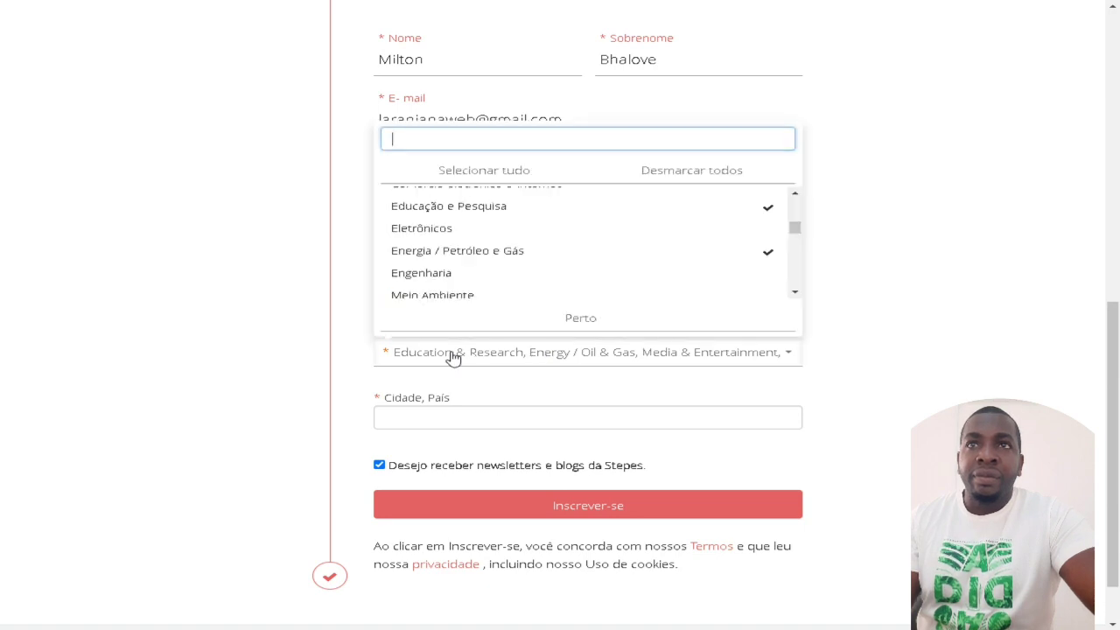
left_click(452, 357)
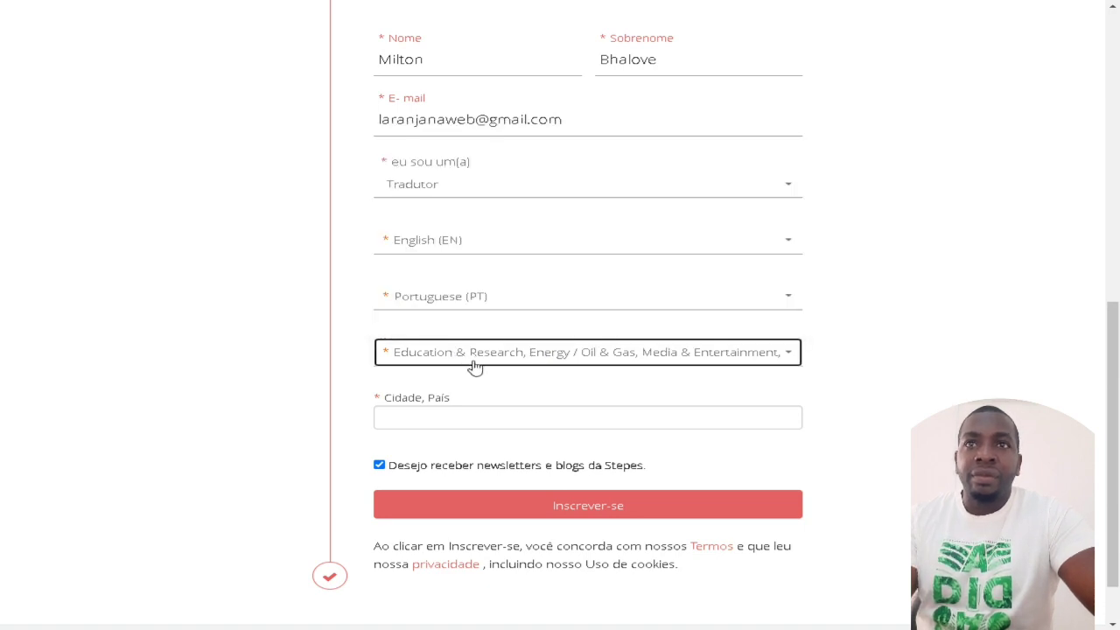
scroll(520, 371, "down", 1)
Step: Correct the Cidade, País field to 'Luanda, Angola' and submit the translator sign-up
left_click(491, 347)
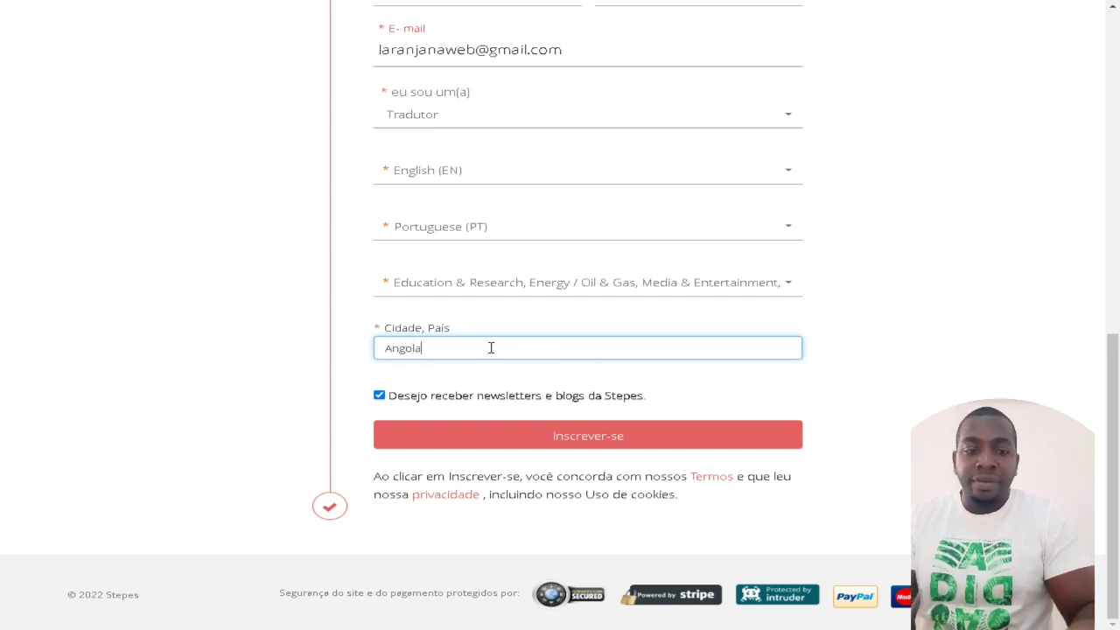
key("BackSpace")
key("BackSpace")
key("BackSpace")
key("BackSpace")
key("BackSpace")
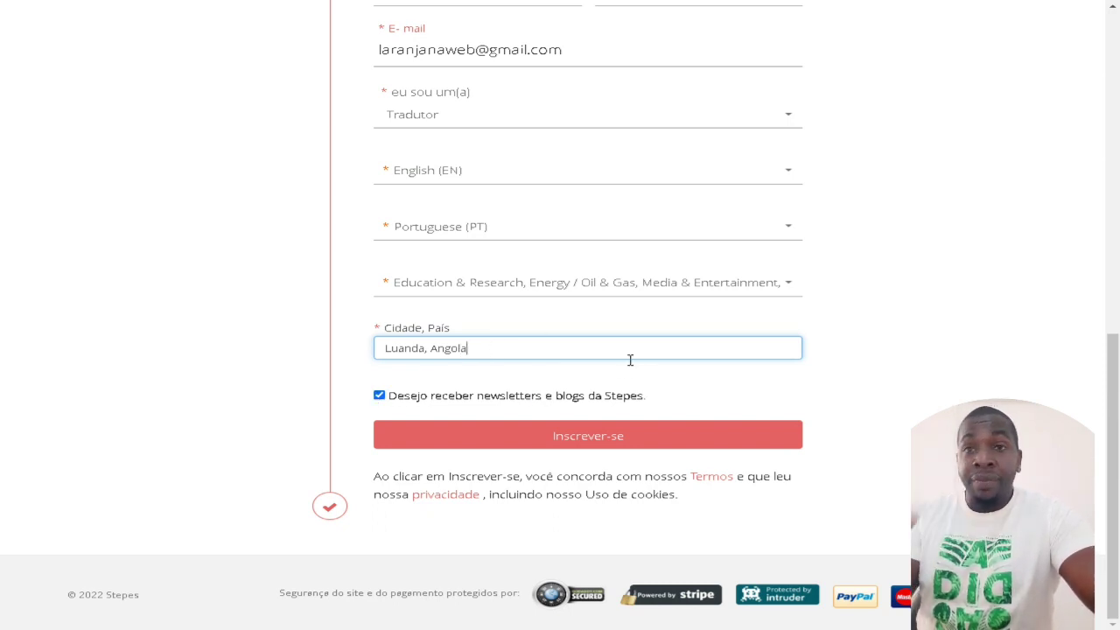
left_click(547, 444)
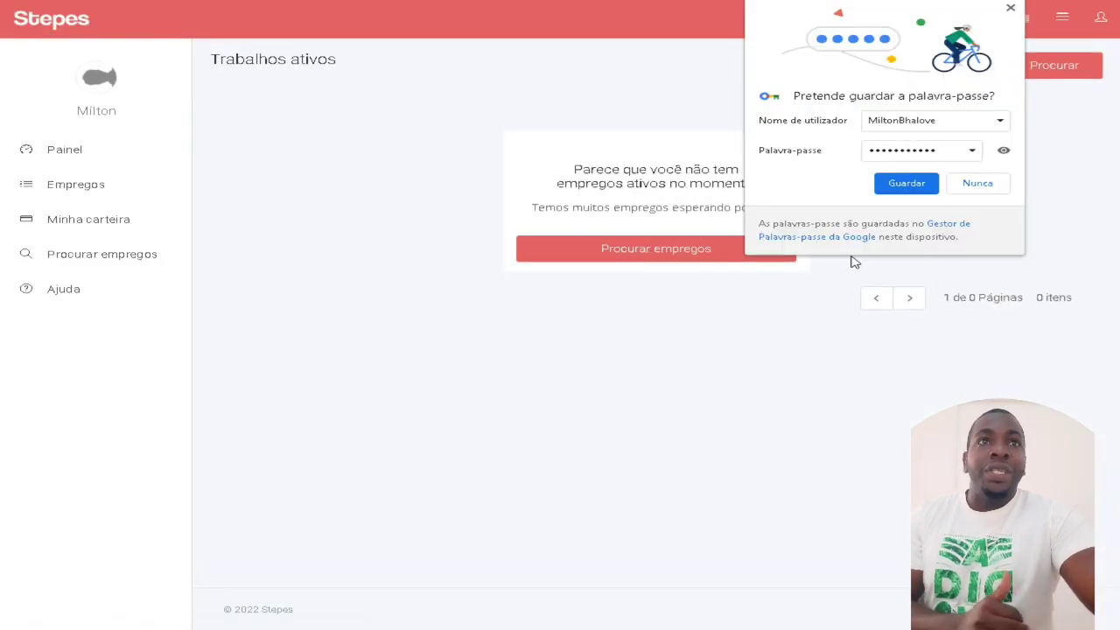
Step: Decline Chrome's offer to save the password, leaving the Active Jobs page with 0 items
left_click(1000, 182)
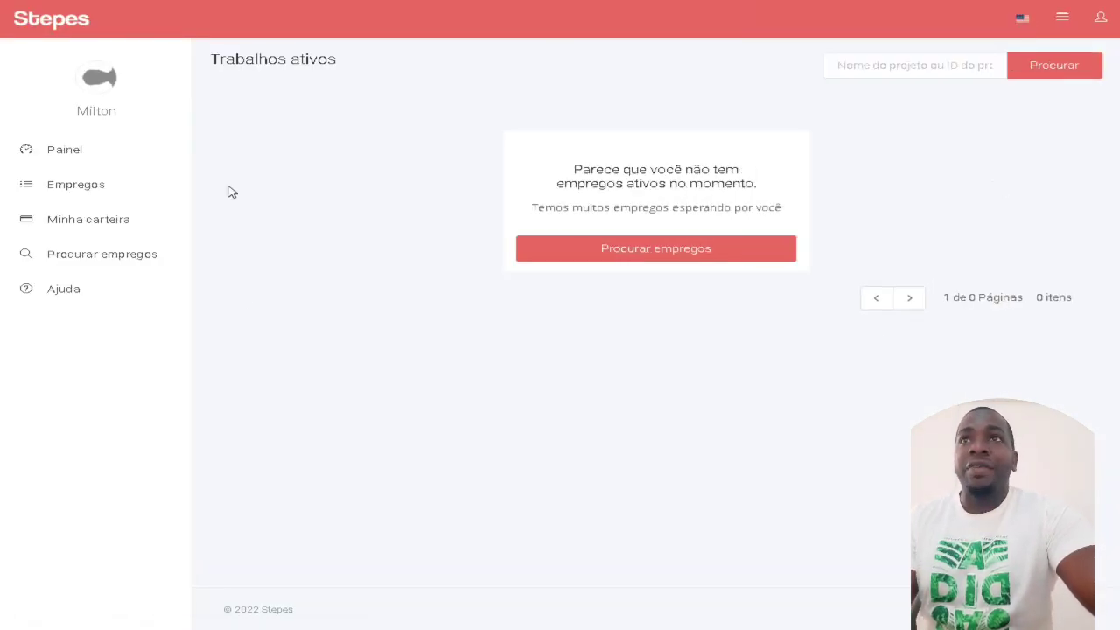
left_click_drag(630, 172, 763, 189)
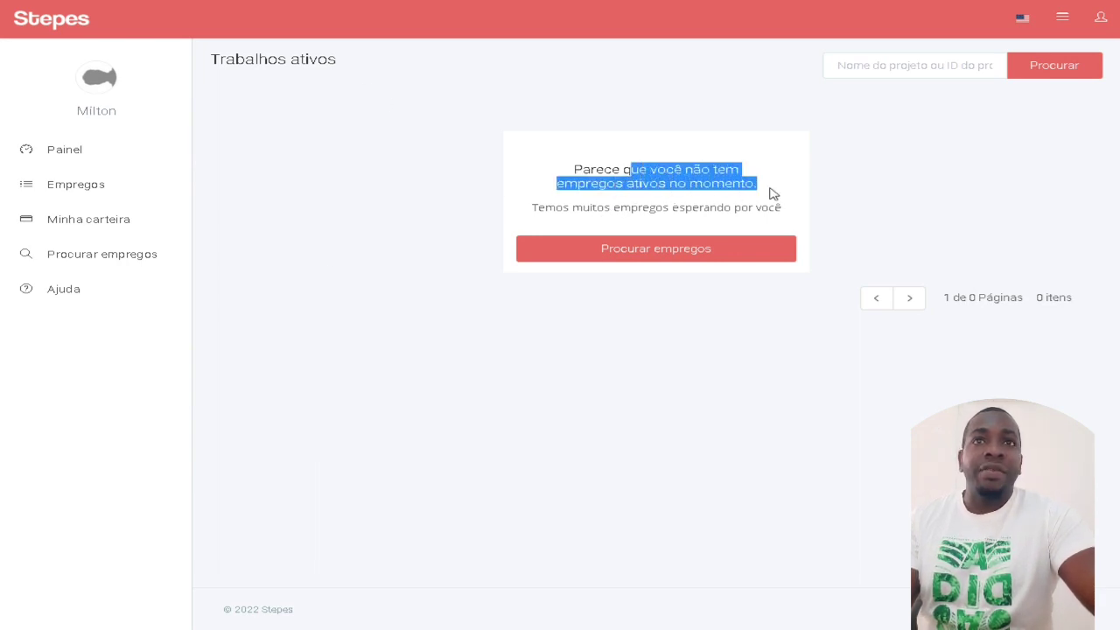
left_click(940, 205)
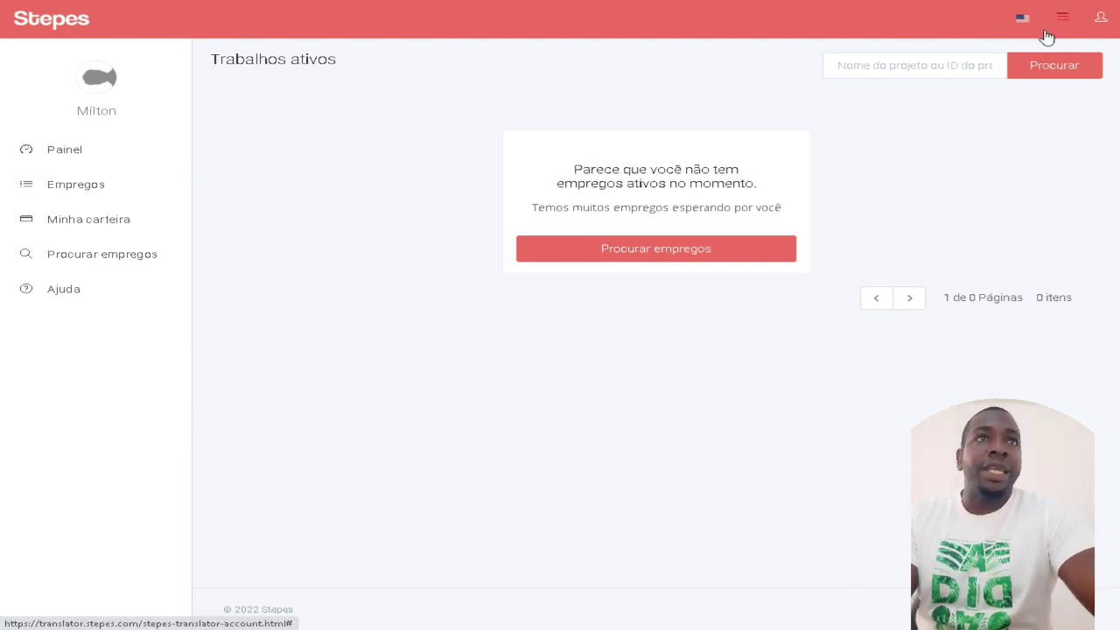
left_click(1021, 19)
left_click(1020, 19)
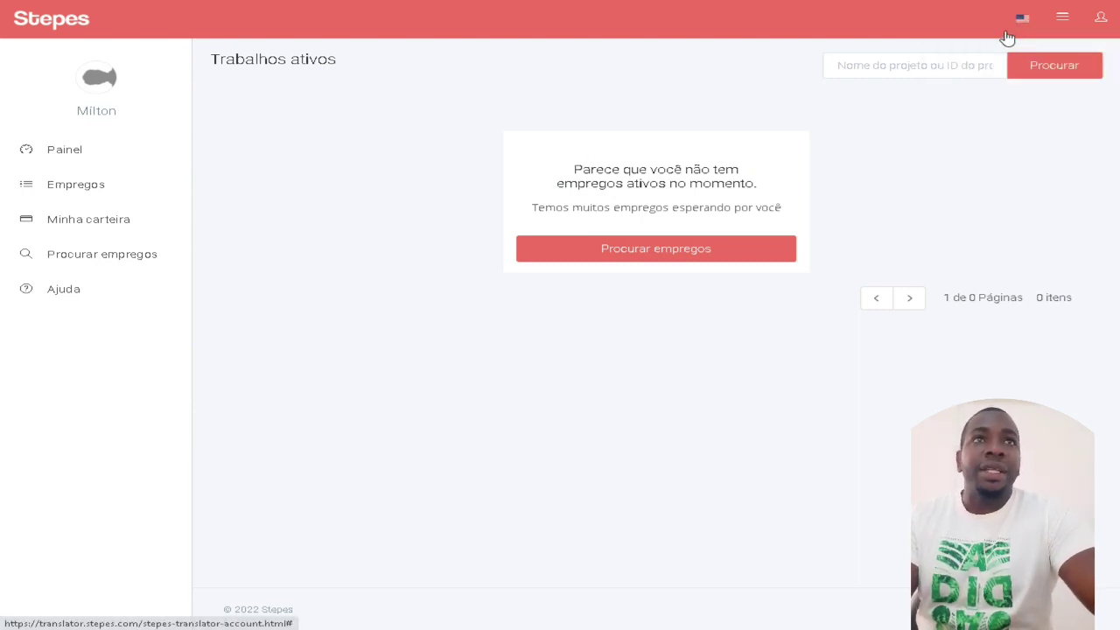
Step: Open the Painel dashboard, scroll through its profile, rating and certification cards, then go to job listings
left_click(70, 157)
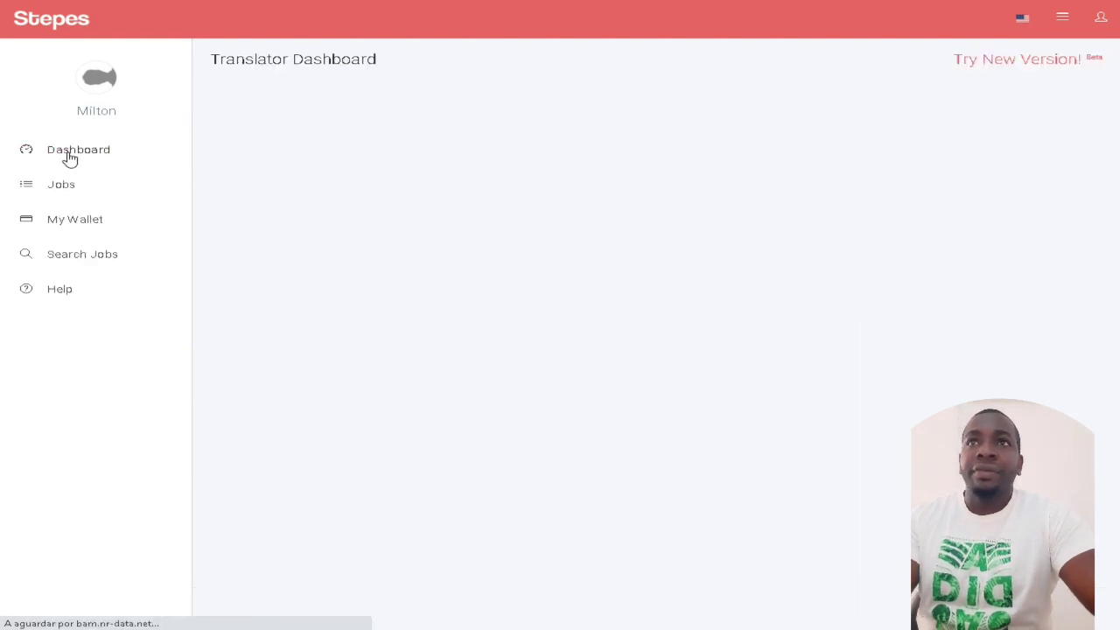
scroll(403, 351, "down", 3)
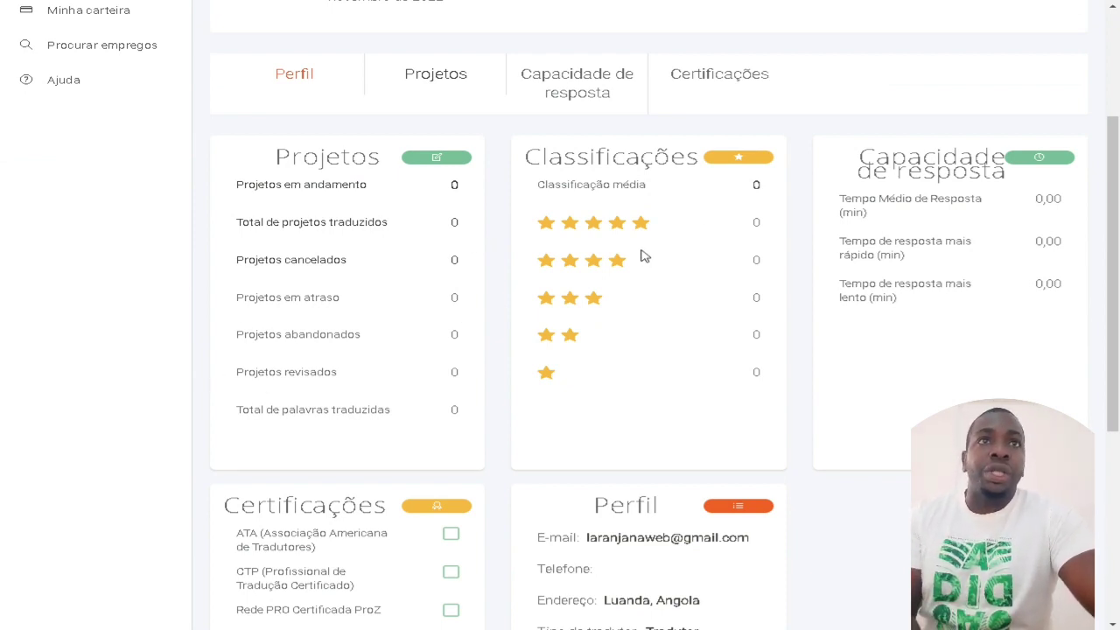
scroll(875, 261, "down", 3)
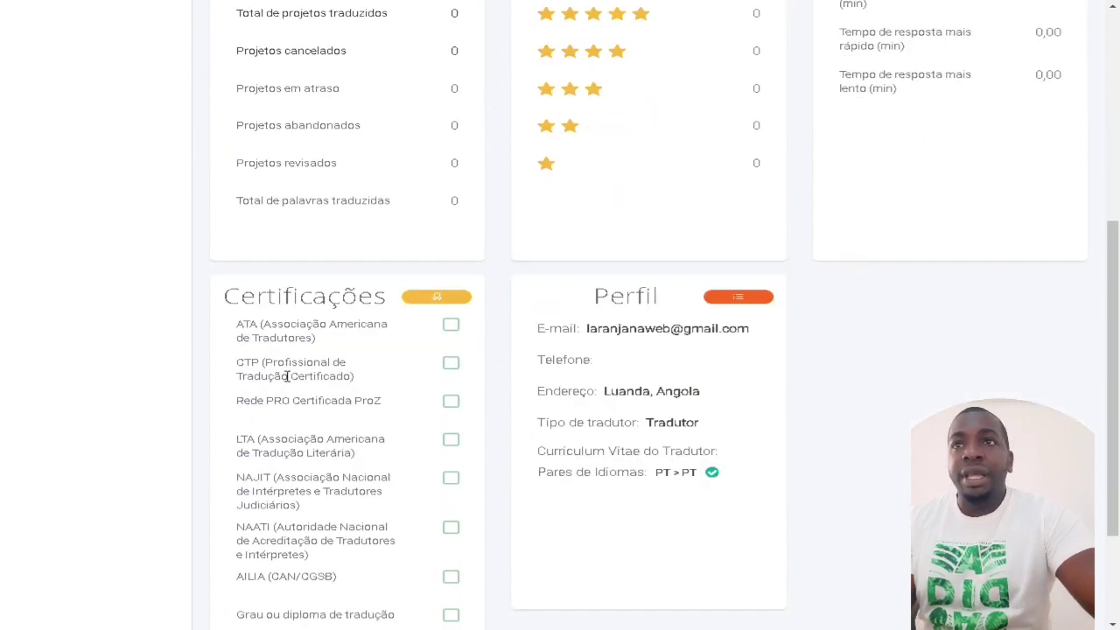
scroll(243, 396, "down", 1)
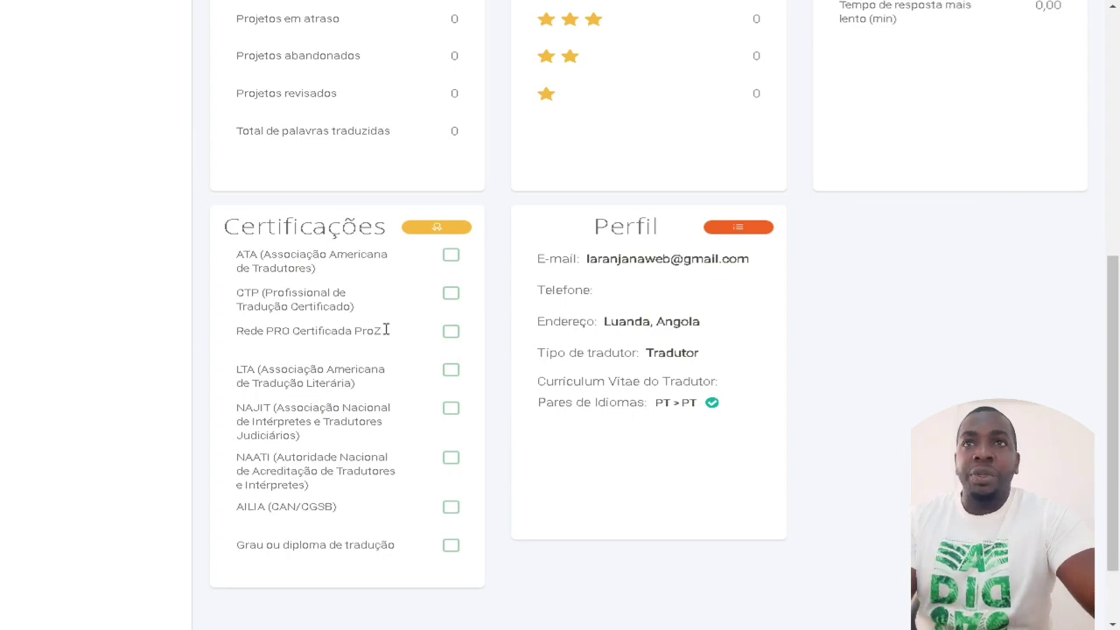
scroll(383, 415, "up", 6)
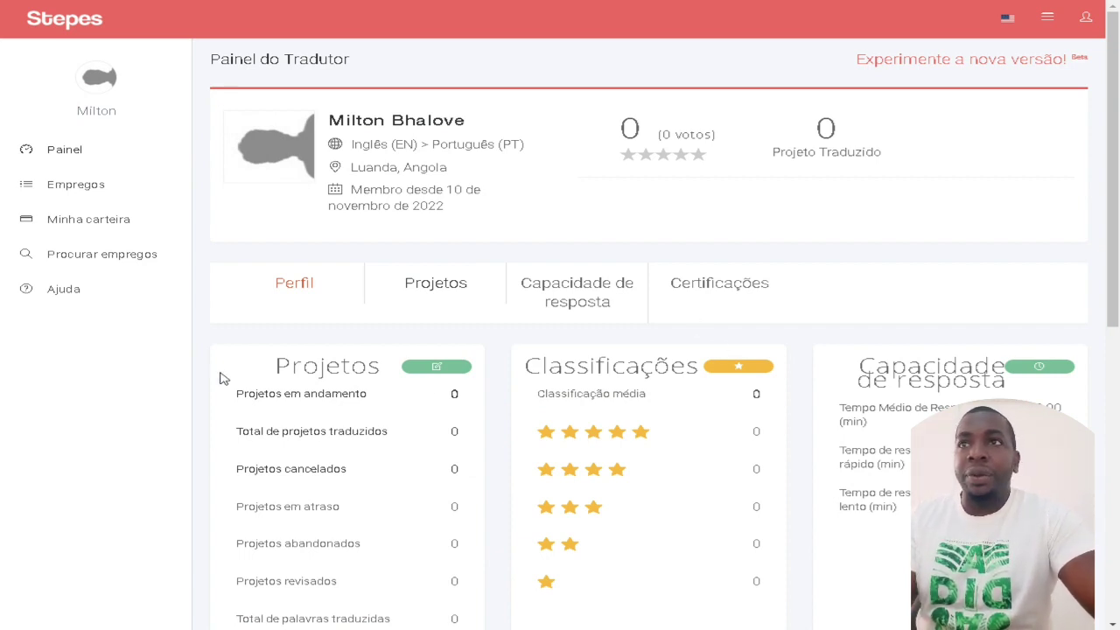
left_click(106, 271)
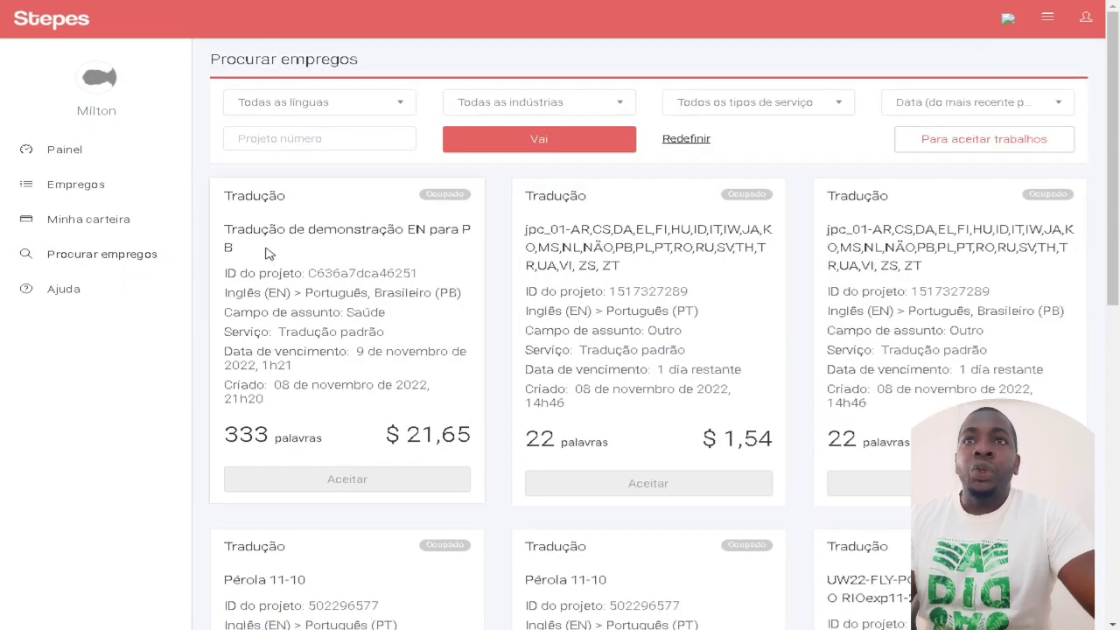
Step: Browse the available jobs, highlighting the first job's word count and payment
scroll(1026, 305, "down", 3)
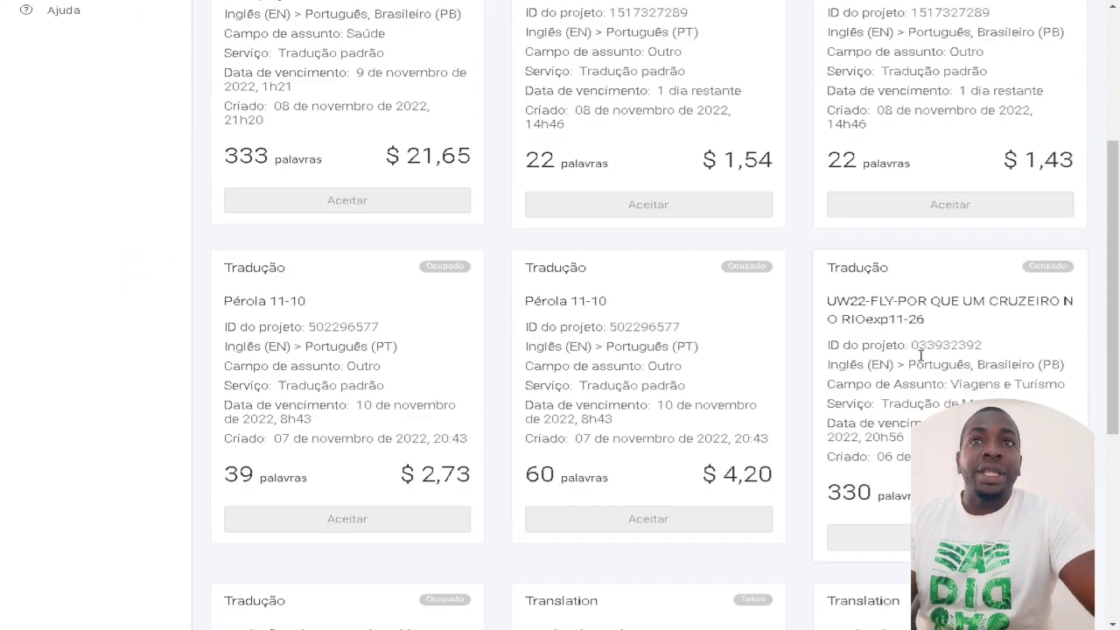
scroll(597, 367, "up", 2)
scroll(598, 368, "up", 1)
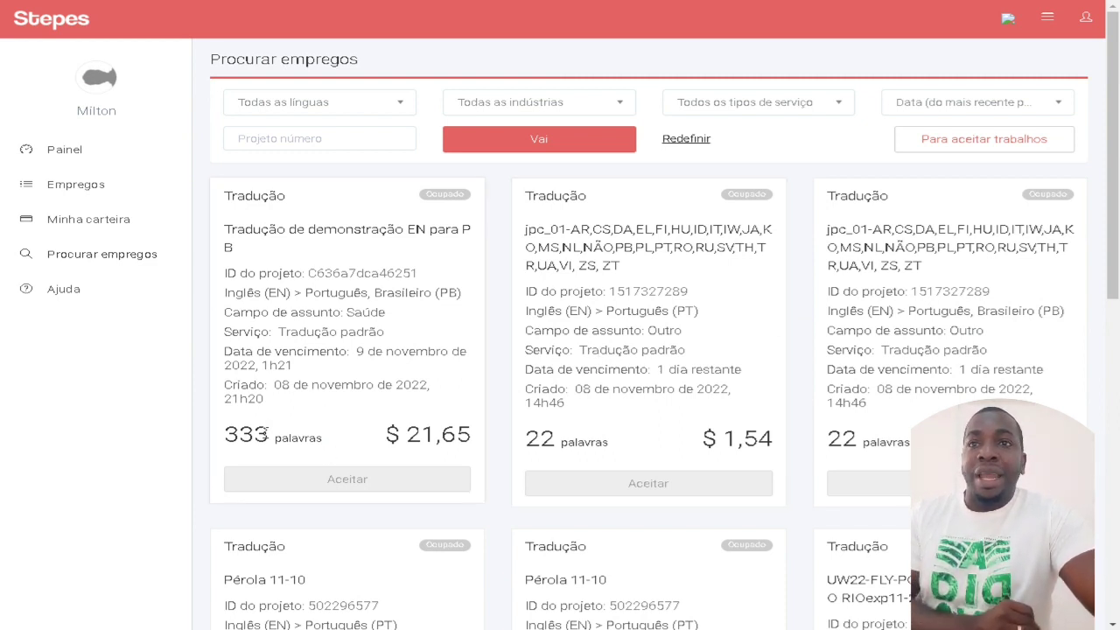
left_click_drag(267, 429, 238, 434)
left_click_drag(420, 433, 490, 441)
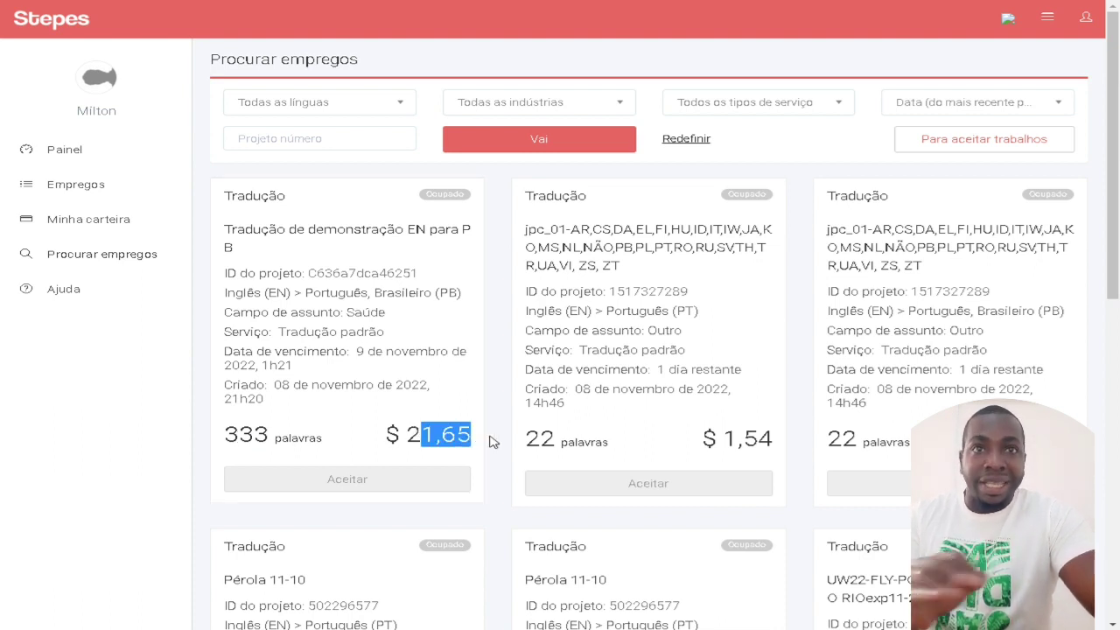
left_click(557, 441)
left_click_drag(724, 438, 813, 446)
scroll(992, 394, "down", 5)
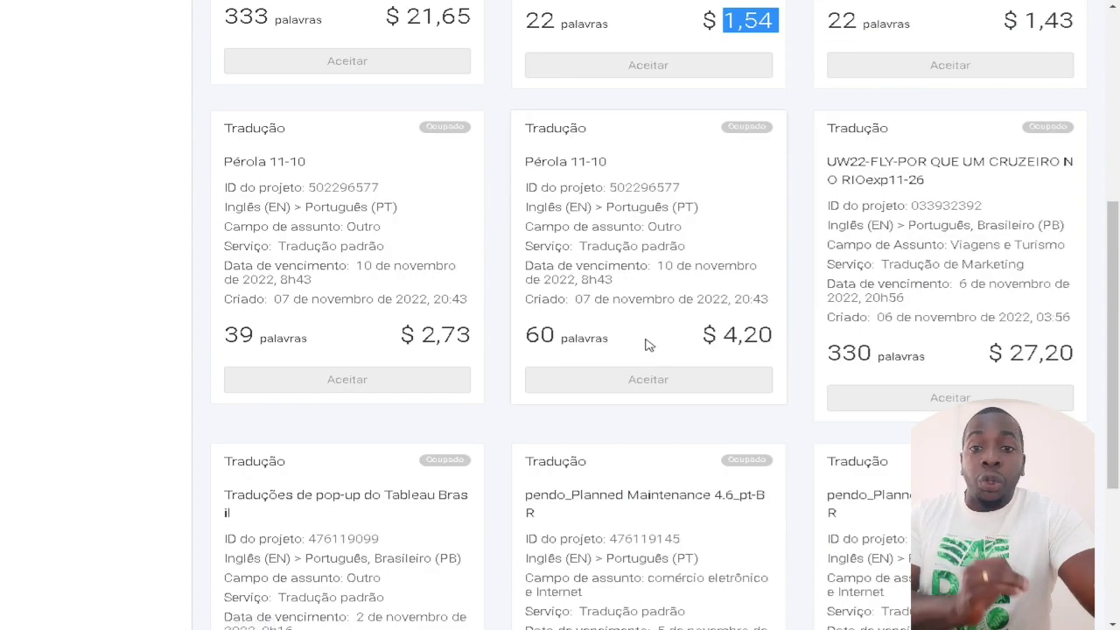
scroll(625, 333, "down", 3)
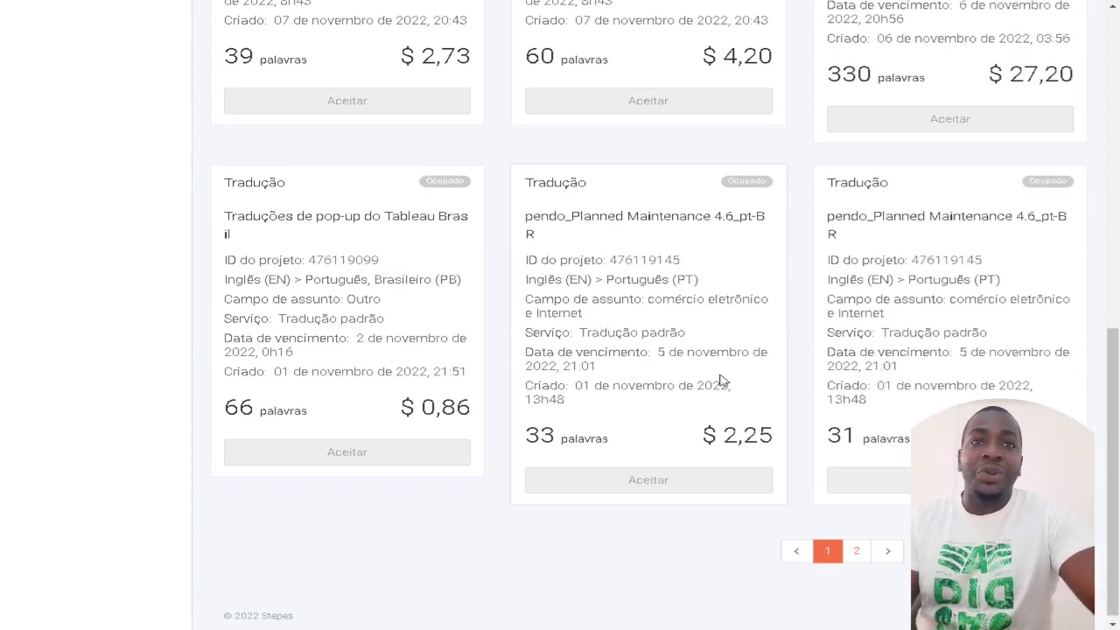
scroll(723, 380, "up", 8)
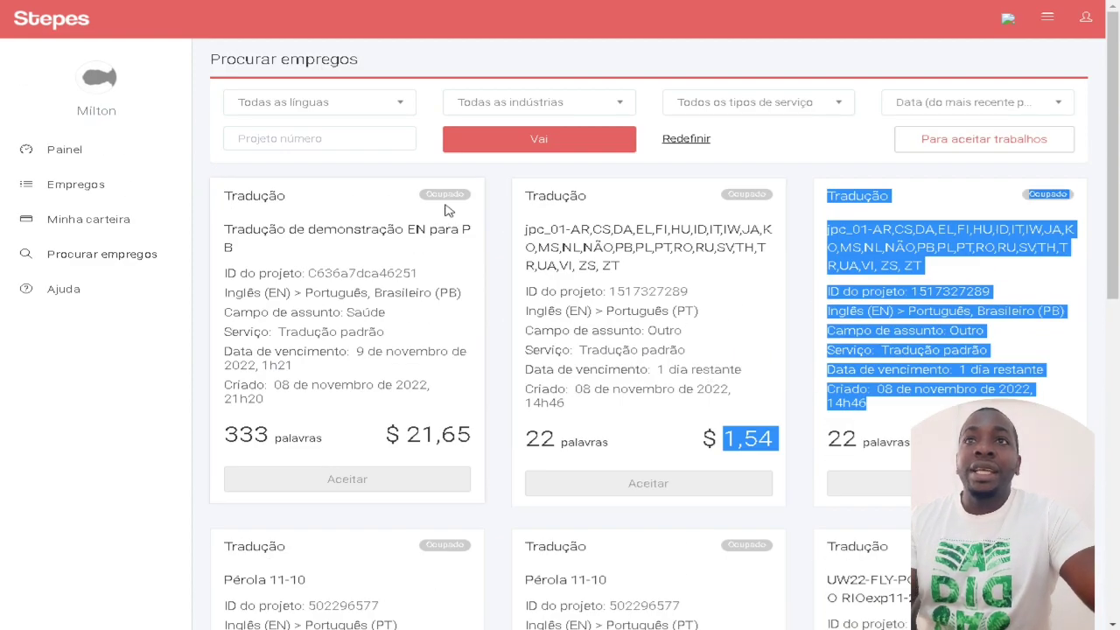
left_click(438, 205)
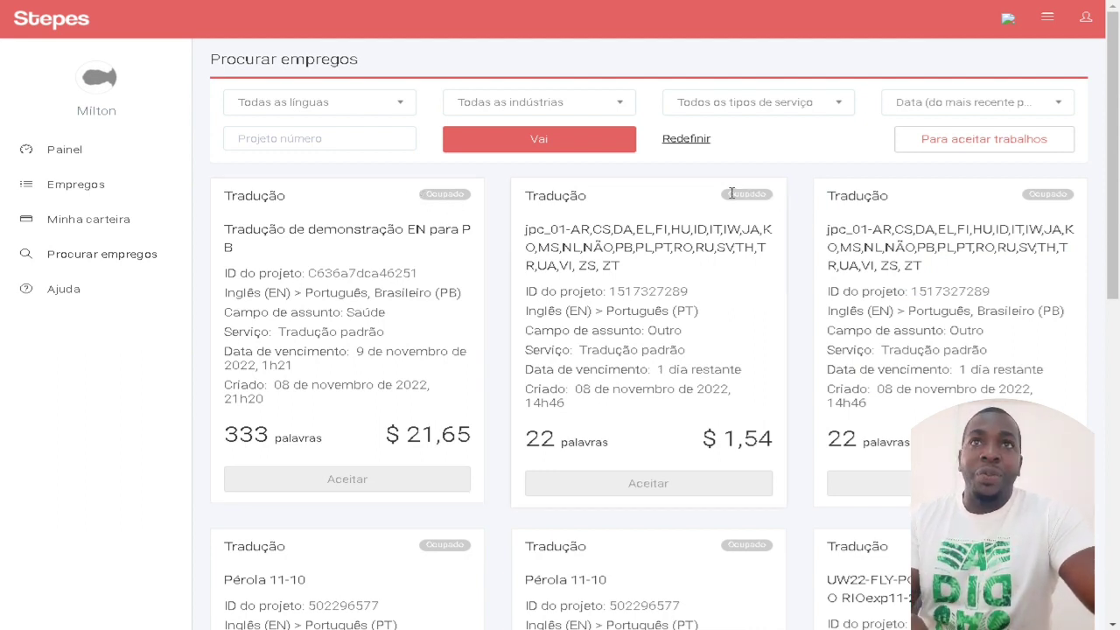
Step: Reset the job search filters, compare the listed jobs' payments, then go to the wallet
left_click(669, 140)
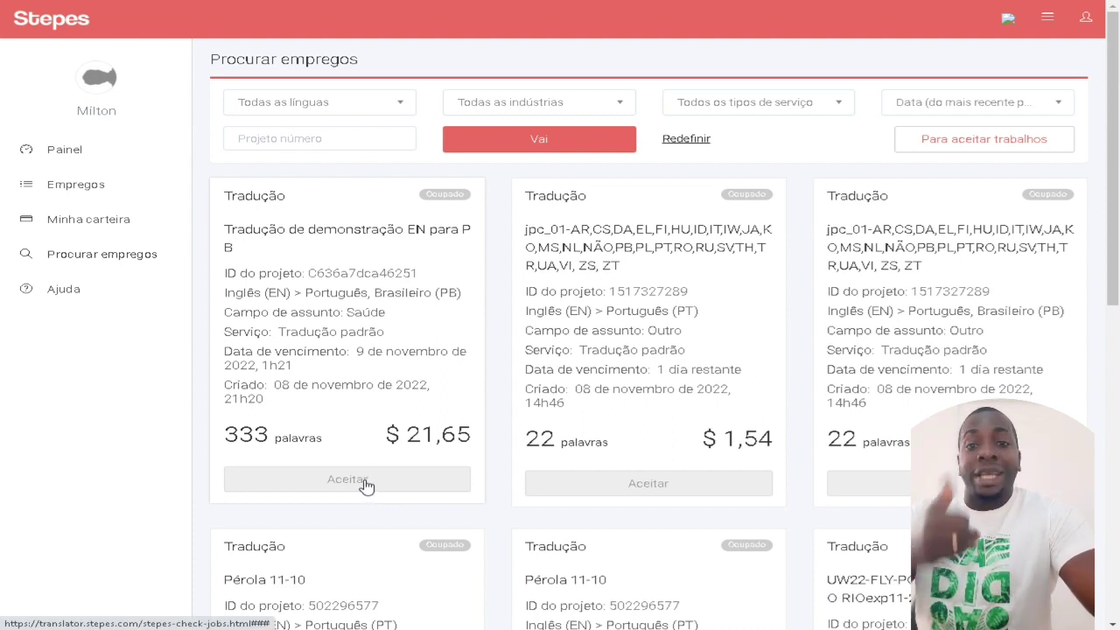
double_click(420, 442)
left_click_drag(726, 440, 900, 466)
left_click(900, 465)
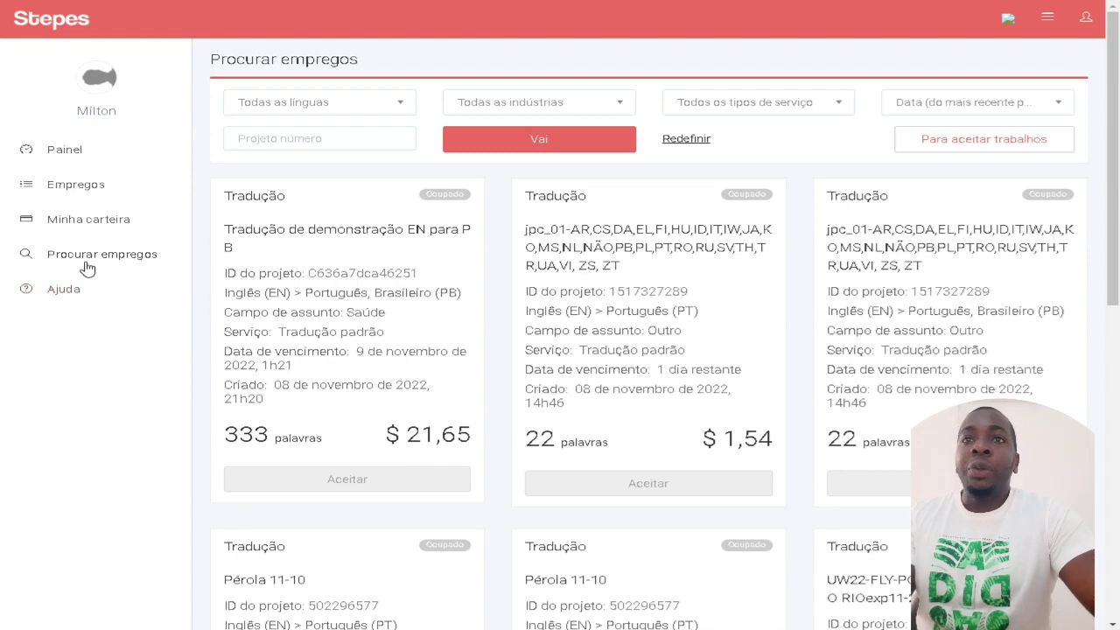
left_click(101, 238)
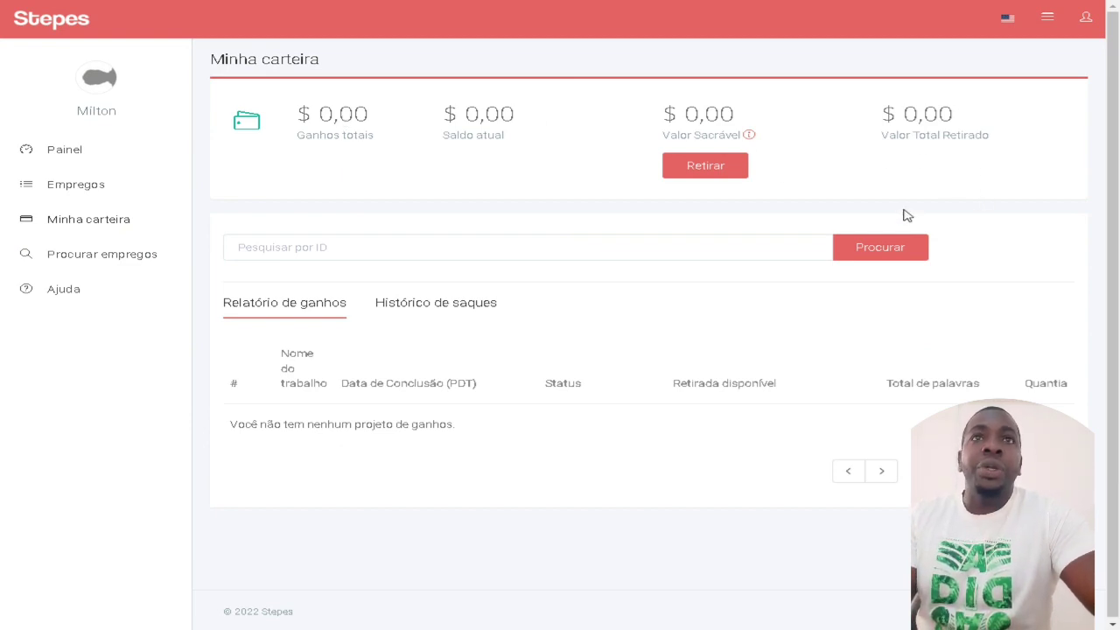
Step: Open the Retirar withdrawal form from the Minha carteira wallet page
left_click(712, 173)
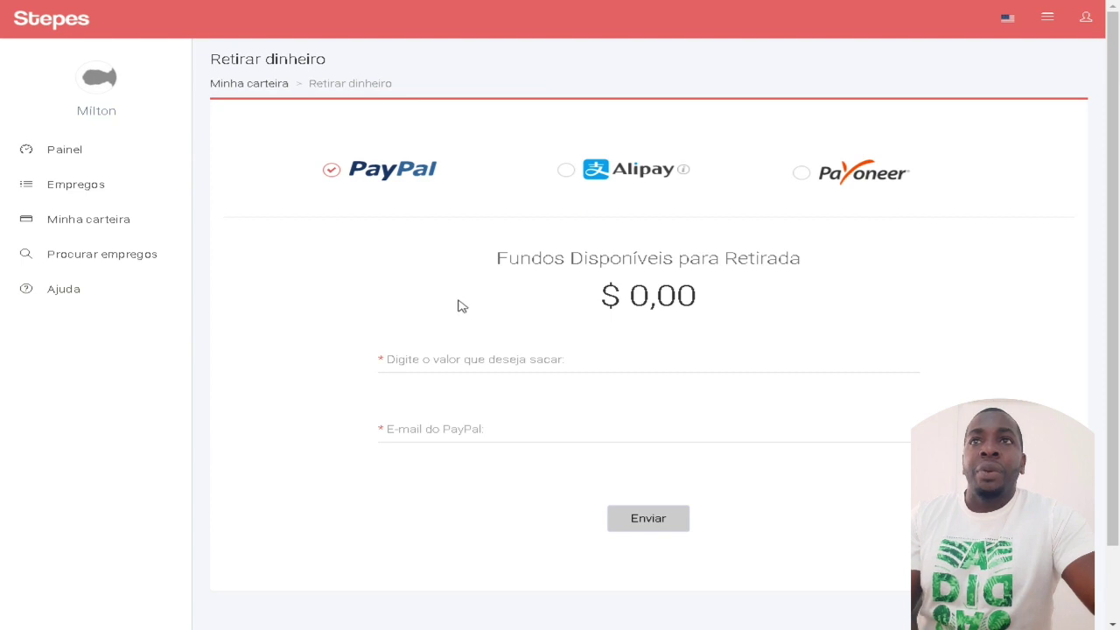
Step: Enter 100 as the withdrawal amount and move to the PayPal e-mail field
left_click(444, 358)
type("1000")
key("BackSpace")
left_click(433, 429)
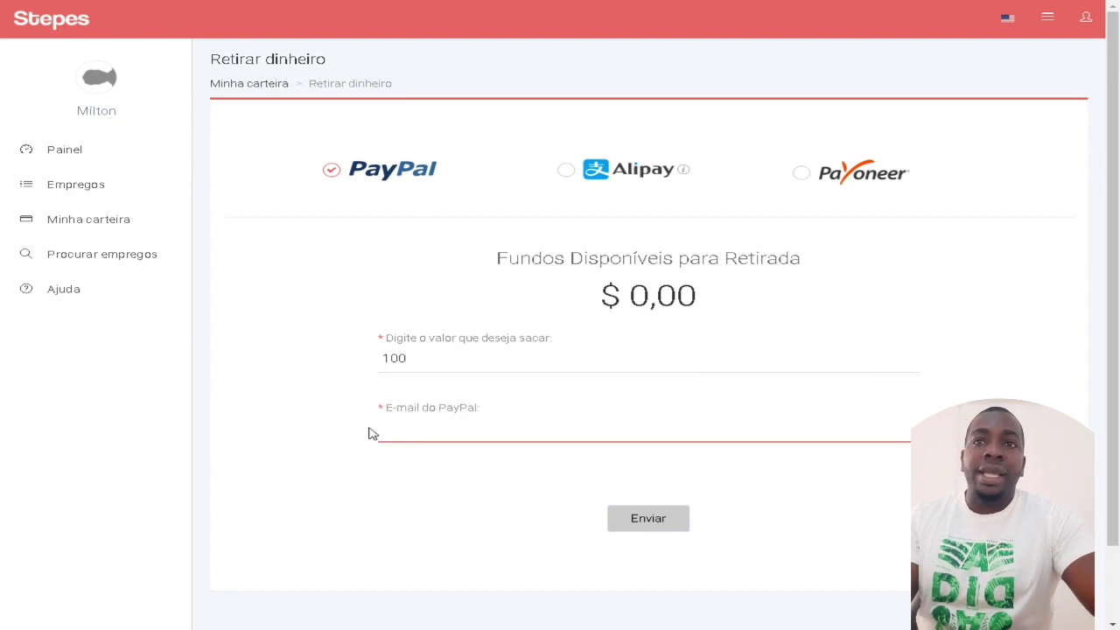